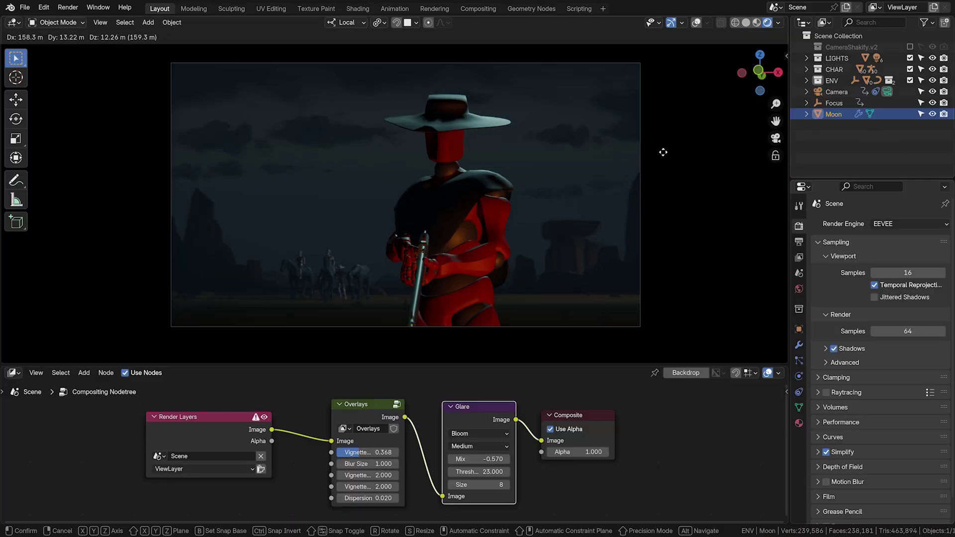
click(566, 125)
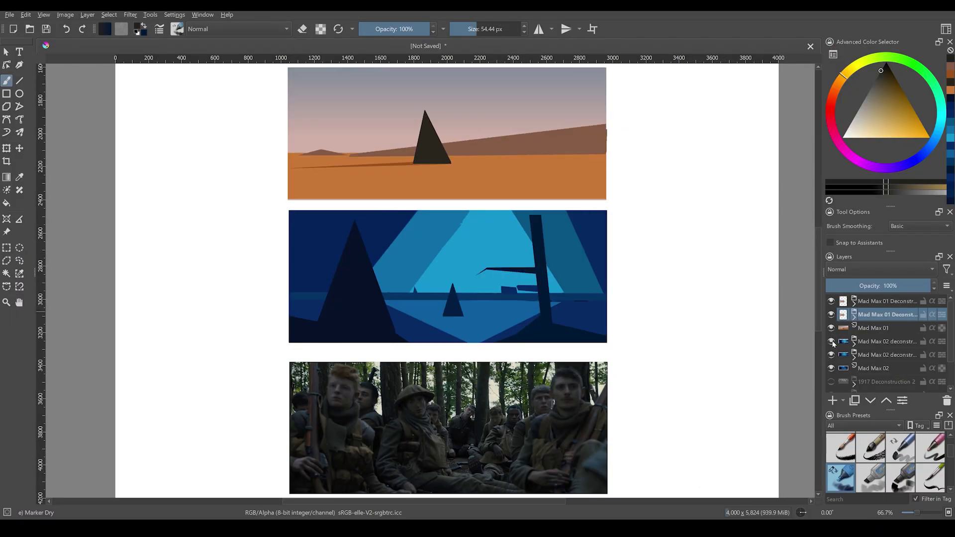
scroll(833, 343, down, 1)
click(830, 346)
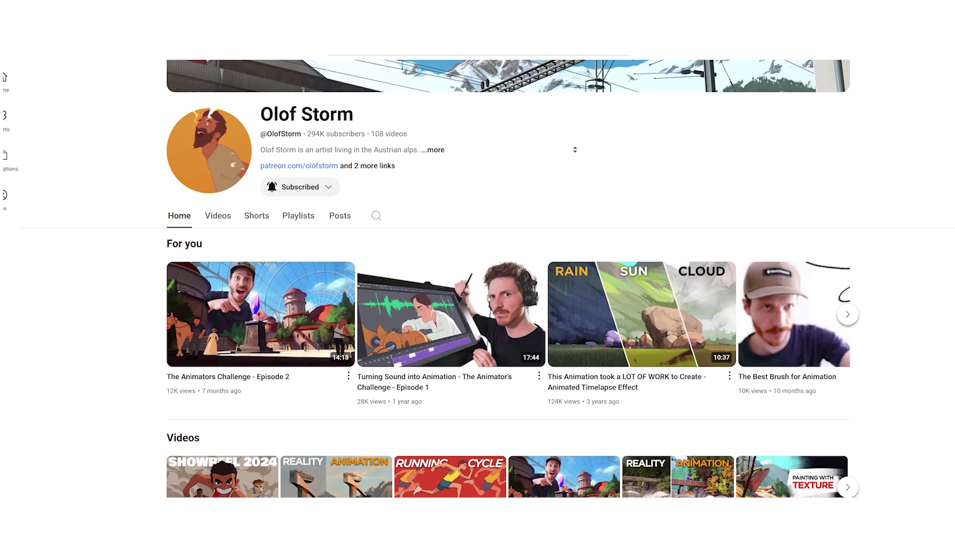
scroll(508, 299, down, 4)
scroll(507, 298, down, 2)
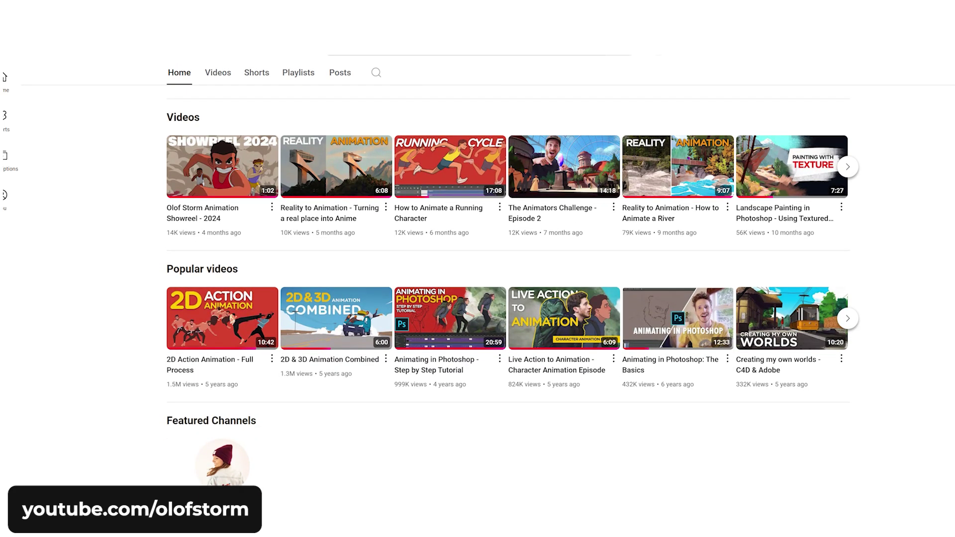
click(560, 328)
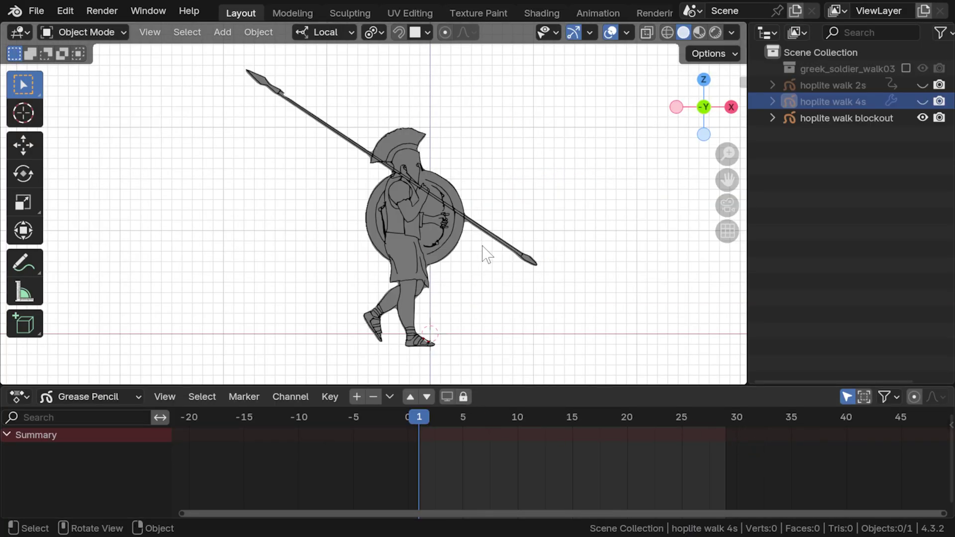
Scrub through the hoplite walk animation to compare the blockout and in-between frames
click(426, 172)
drag(438, 416, 675, 428)
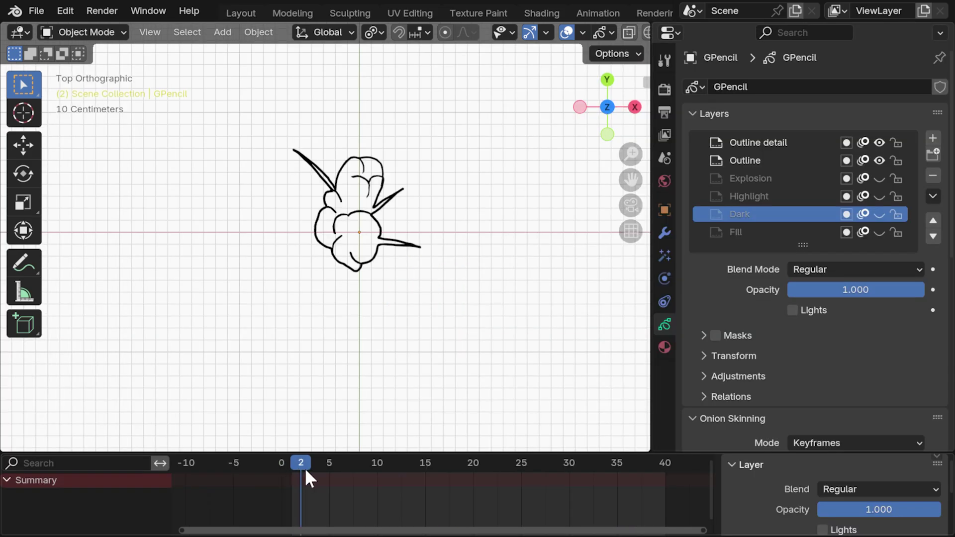
drag(305, 468, 646, 471)
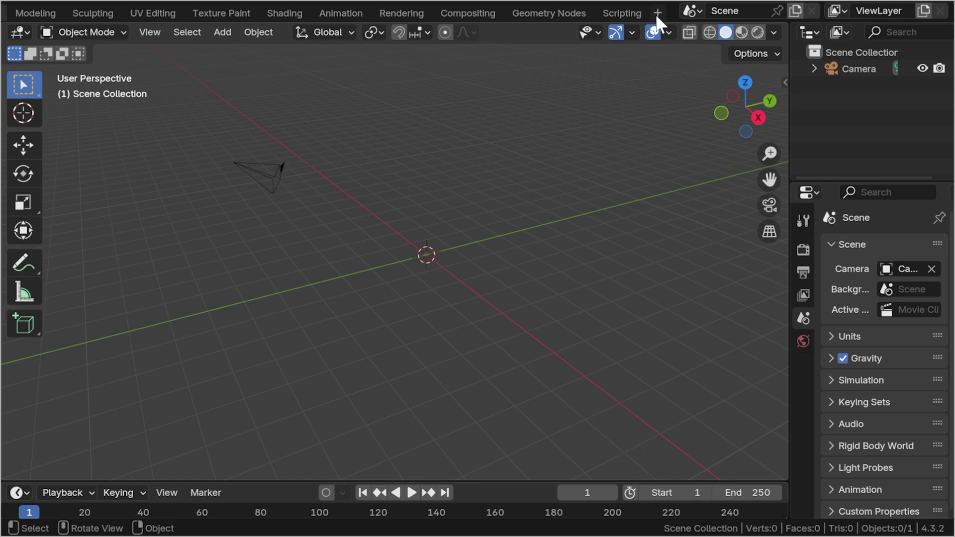
Add the 2D Full Canvas workspace from the 2D Animation set
click(657, 13)
mouse_move(655, 59)
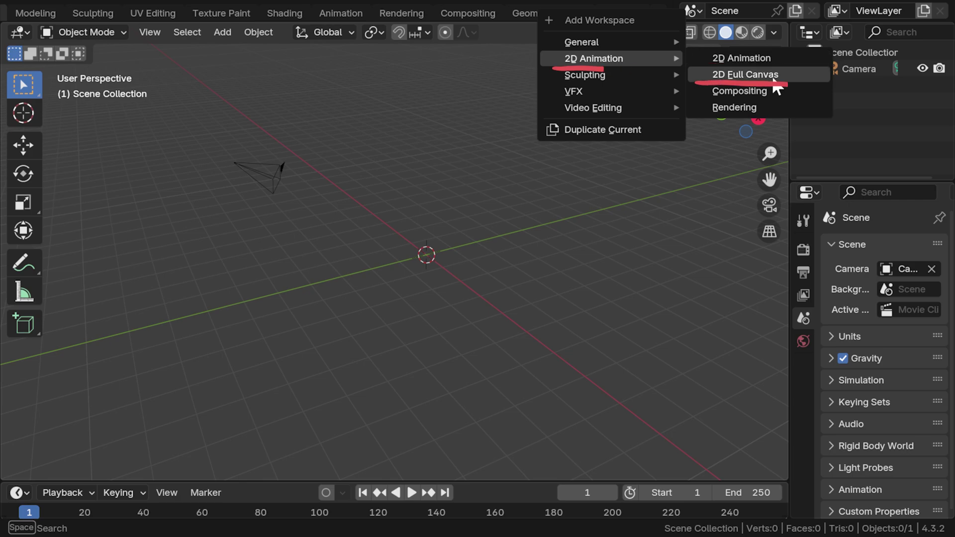
click(746, 75)
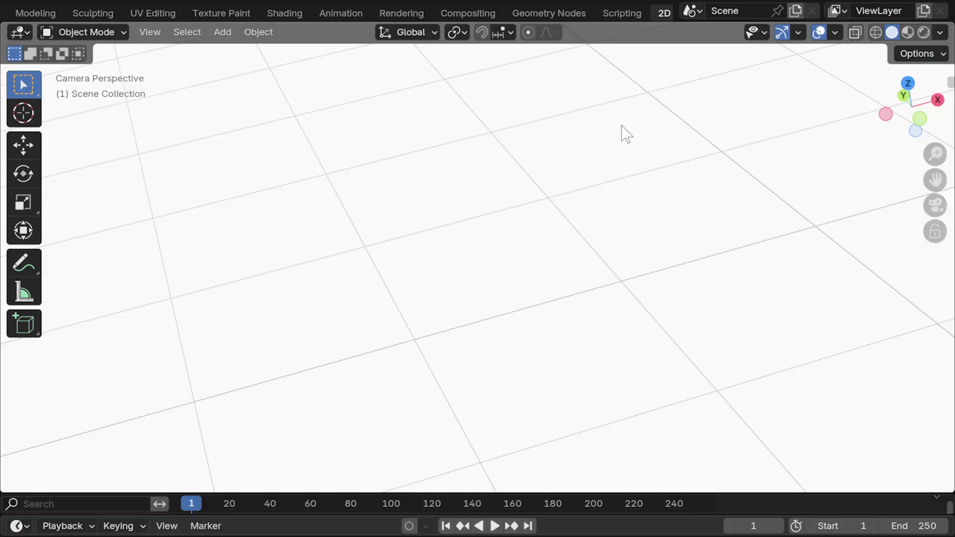
Add an empty Grease Pencil object in the top orthographic view
key(KP_7)
key(shift+a)
mouse_move(511, 234)
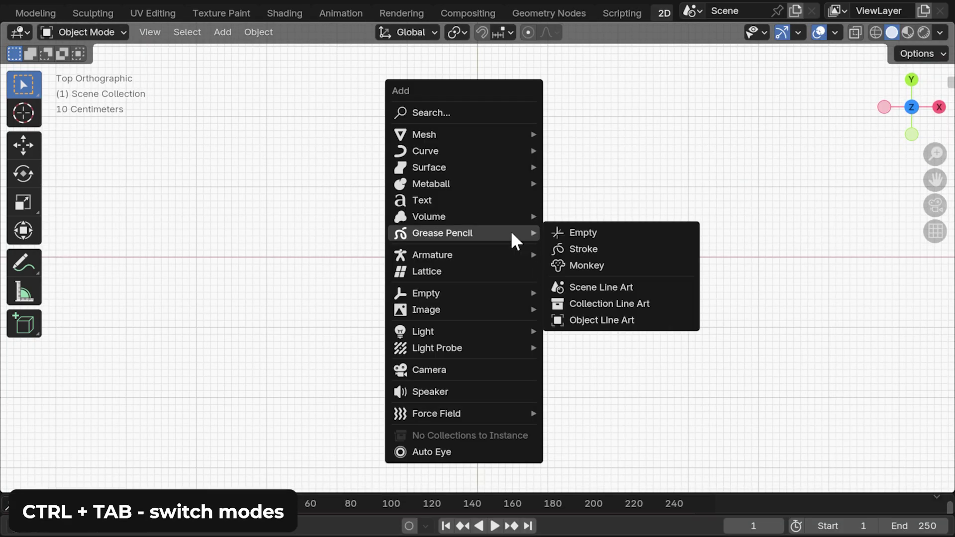
click(572, 231)
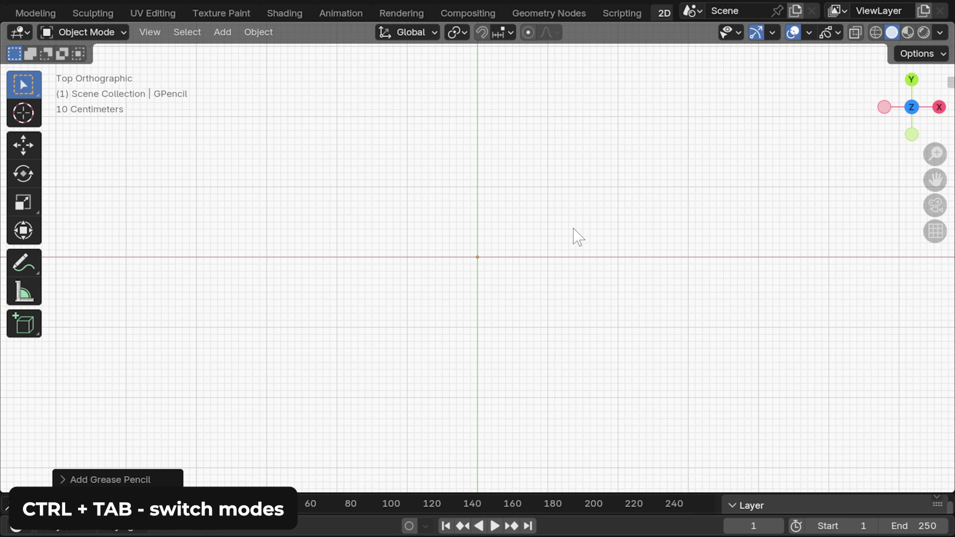
Put the Grease Pencil object in Draw Mode and sketch a small black cloud-shaped outline around the origin on frame 1
key(ctrl+Tab)
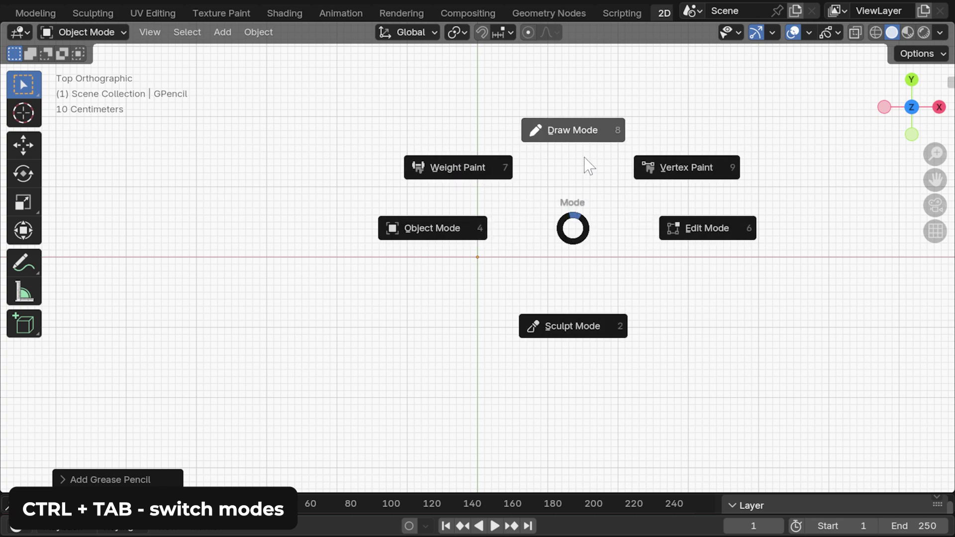
click(587, 162)
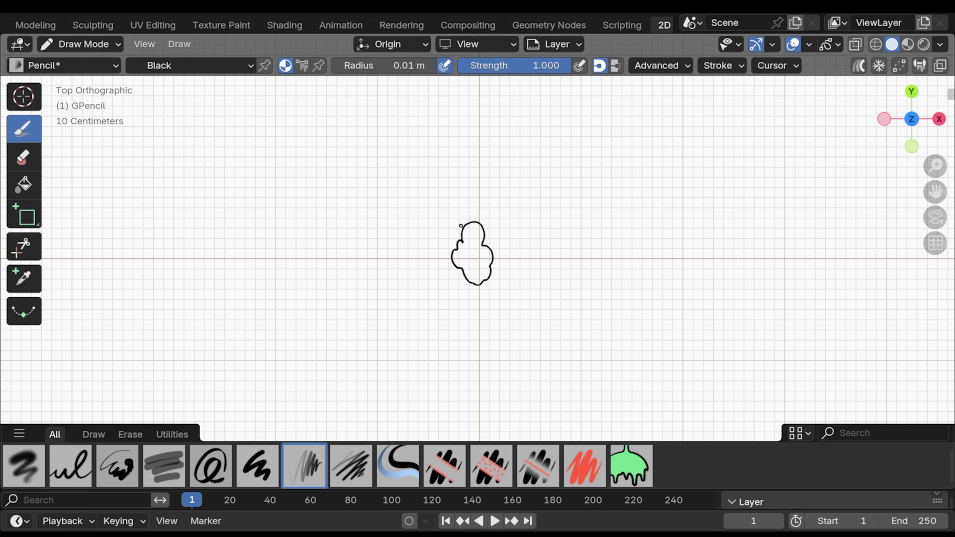
scroll(460, 225, up, 4)
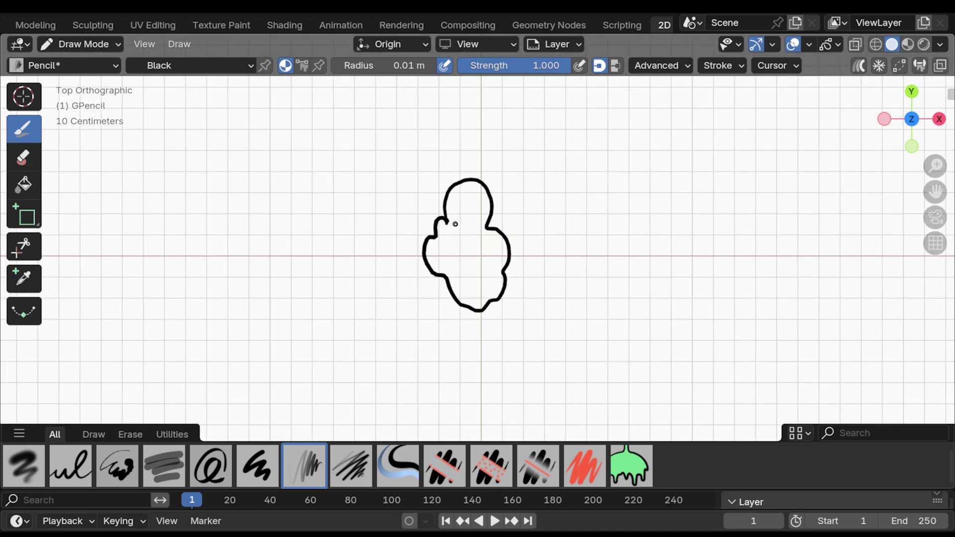
In Edit Mode, pull the stroke's open end outward at the outline's upper left and extrude it back to close a spike
key(Tab)
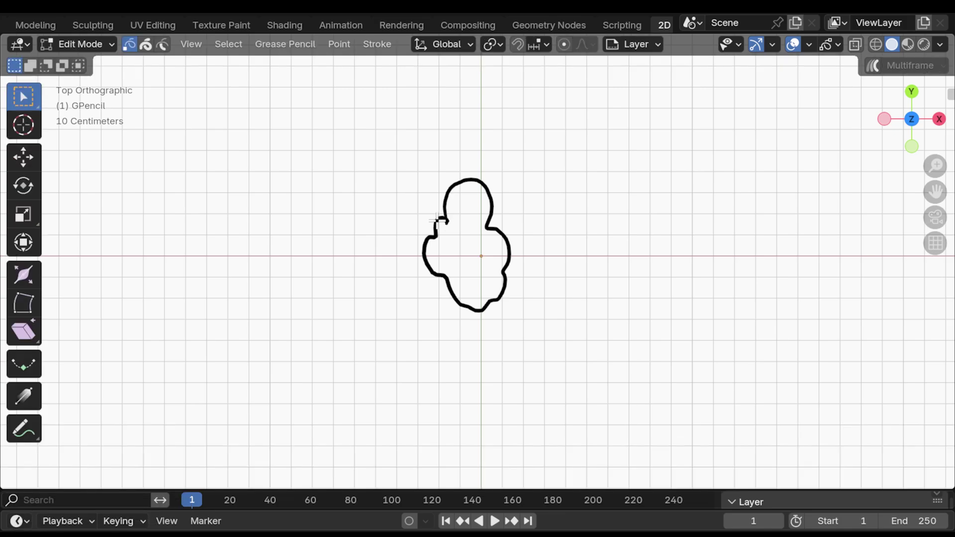
mouse_move(444, 219)
mouse_down()
mouse_move(414, 167)
mouse_move(418, 185)
mouse_up()
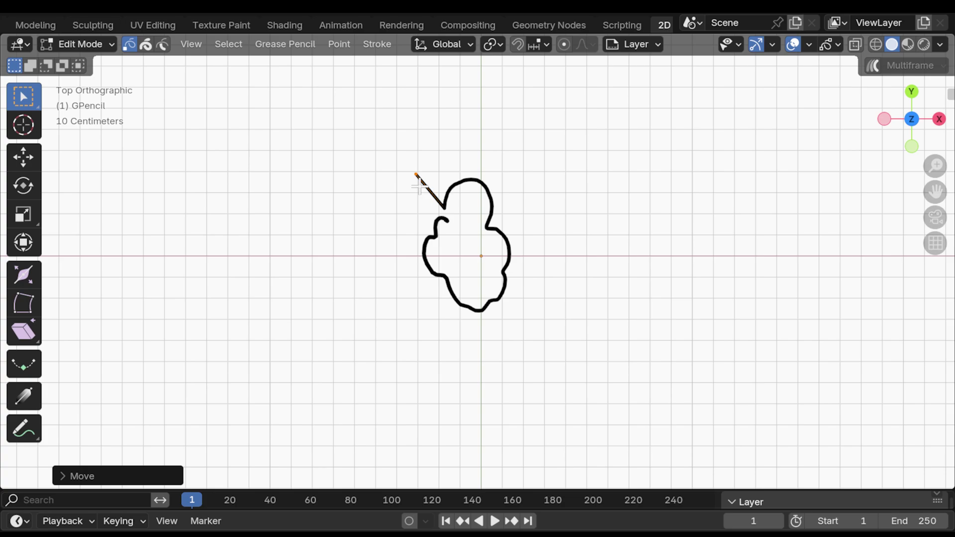
key(e)
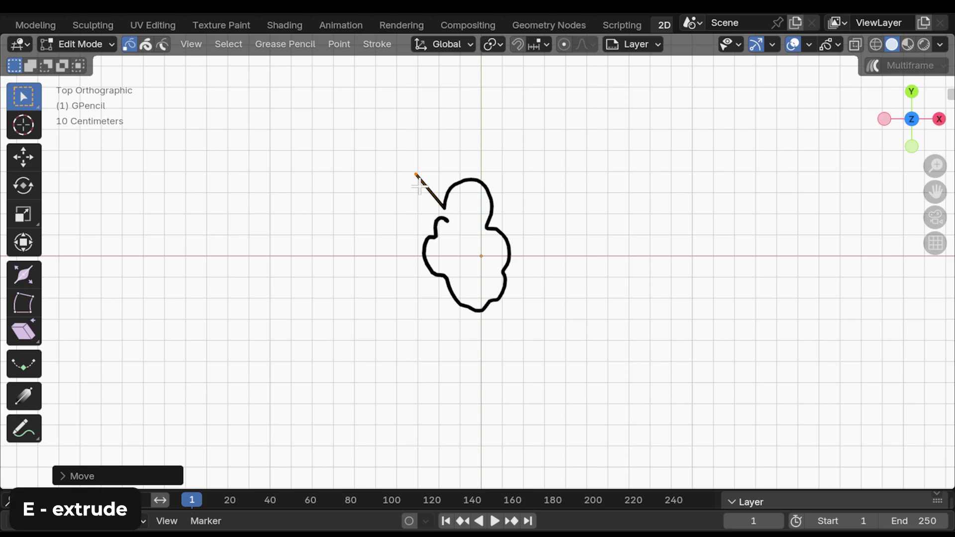
key(e)
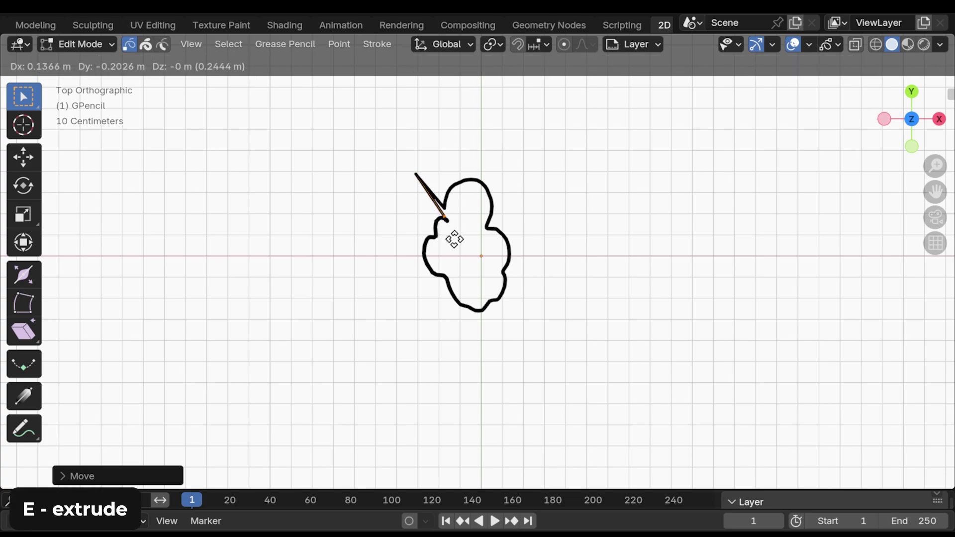
click(456, 243)
Pull a point on the outline's upper right outward and extrude it back to the outline to form a second spike
click(484, 230)
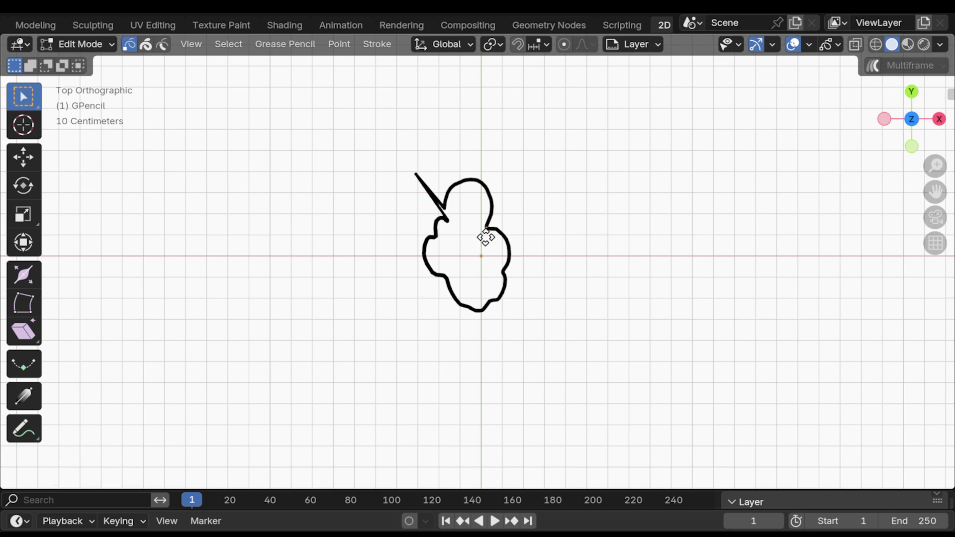
key(g)
click(518, 203)
scroll(501, 230, up, 3)
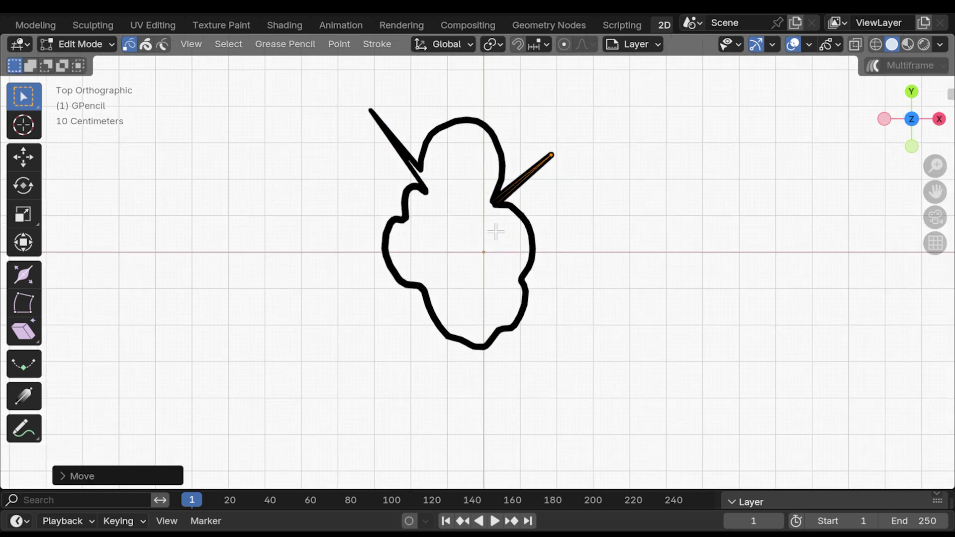
key(e)
click(503, 219)
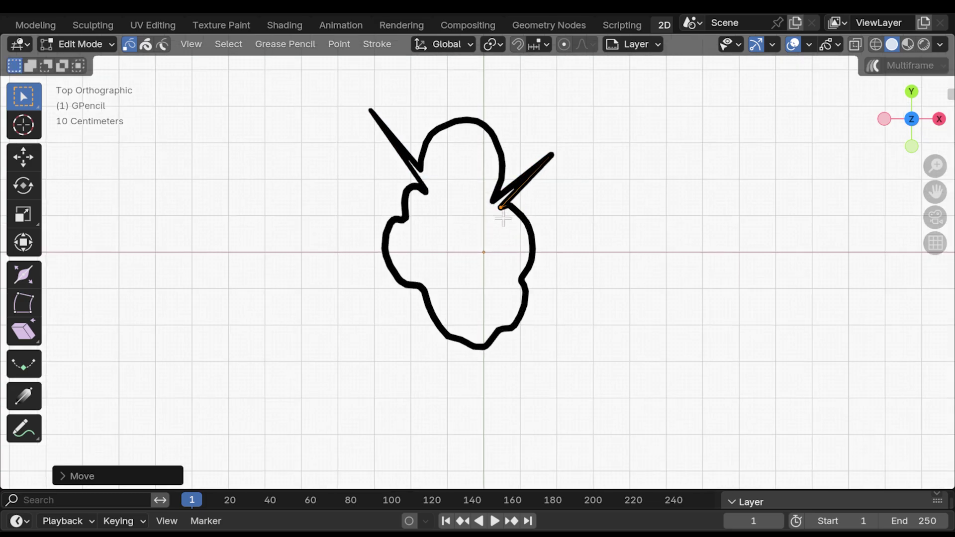
scroll(503, 219, down, 3)
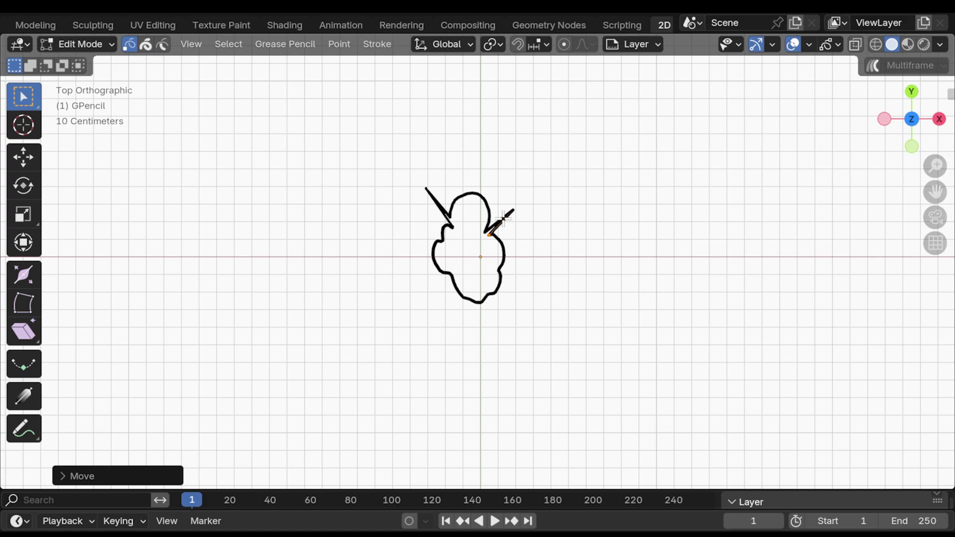
Move a point on the outline's lower right outward to form a third spike, and return to Draw Mode
click(499, 271)
scroll(500, 272, up, 5)
key(g)
click(639, 267)
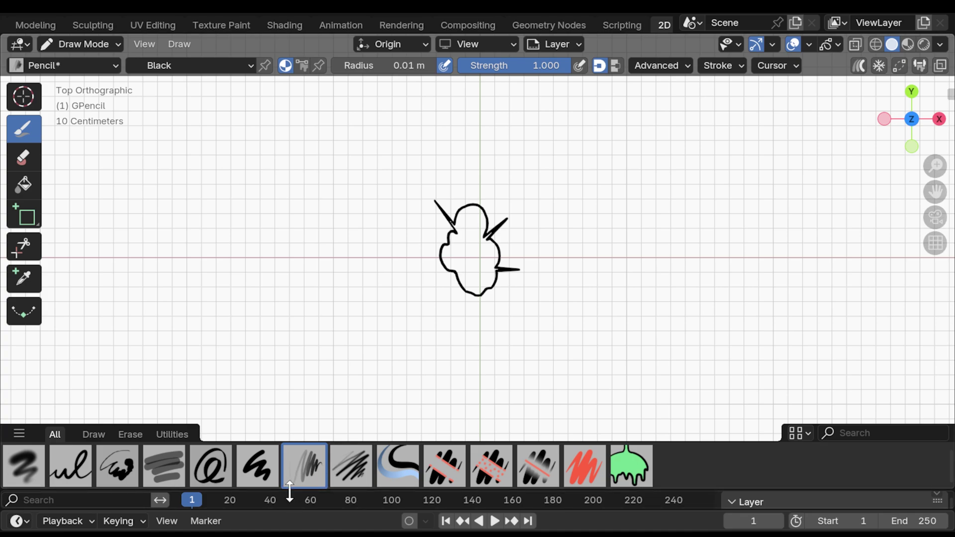
Enlarge the dope sheet area and insert a keyframe on all channels at frame 2
drag(289, 491, 292, 427)
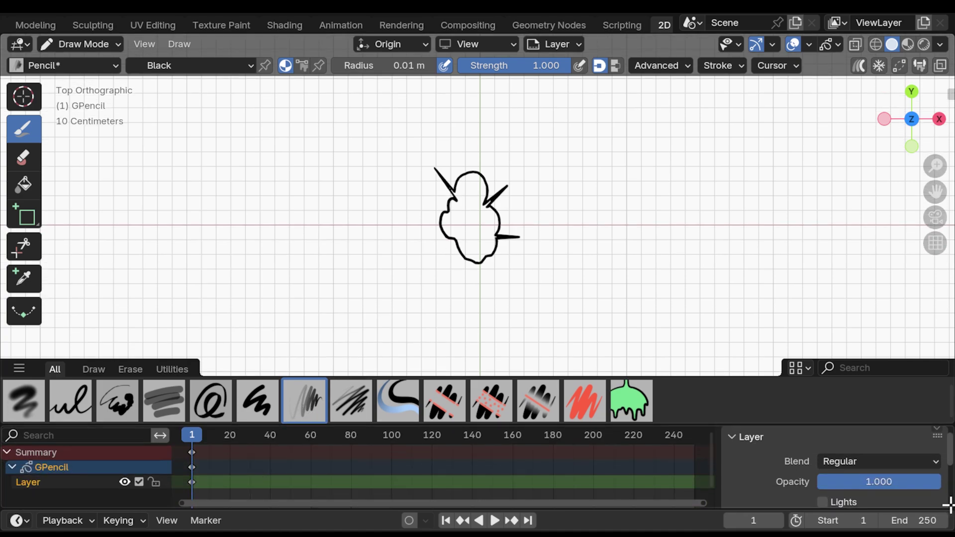
drag(947, 506, 944, 521)
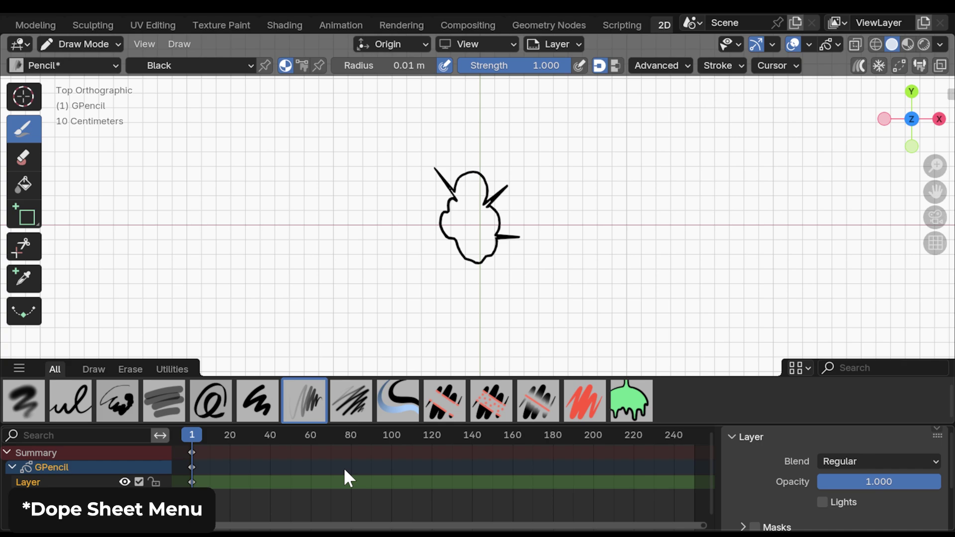
key(Right)
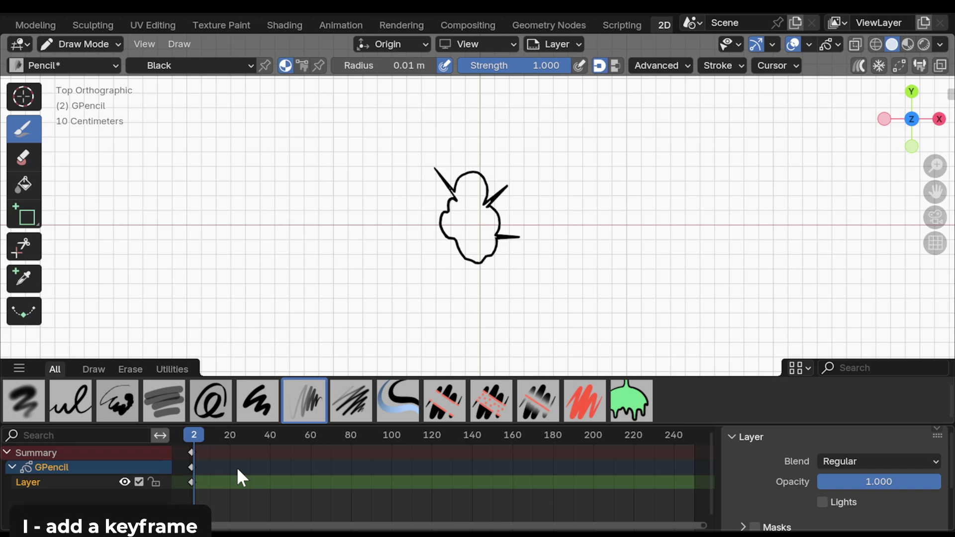
key(i)
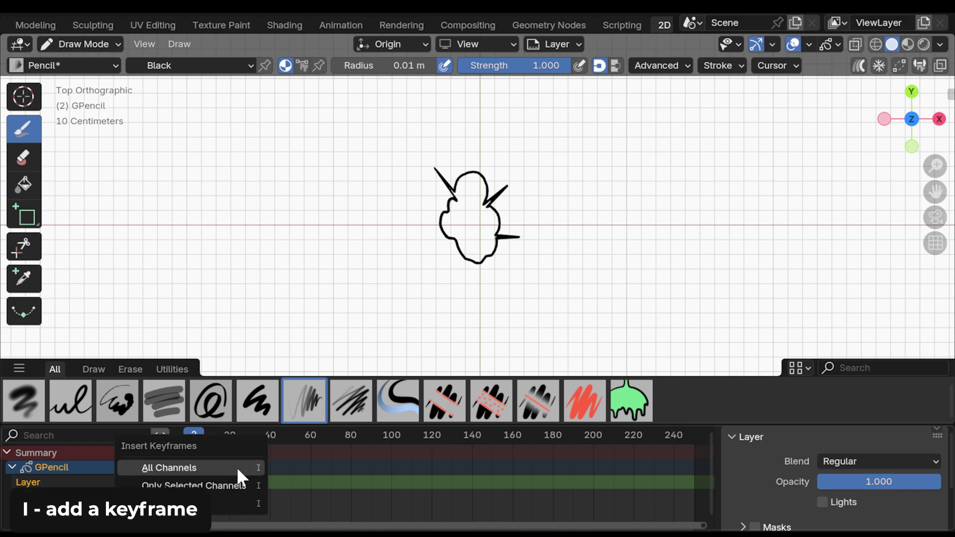
click(238, 470)
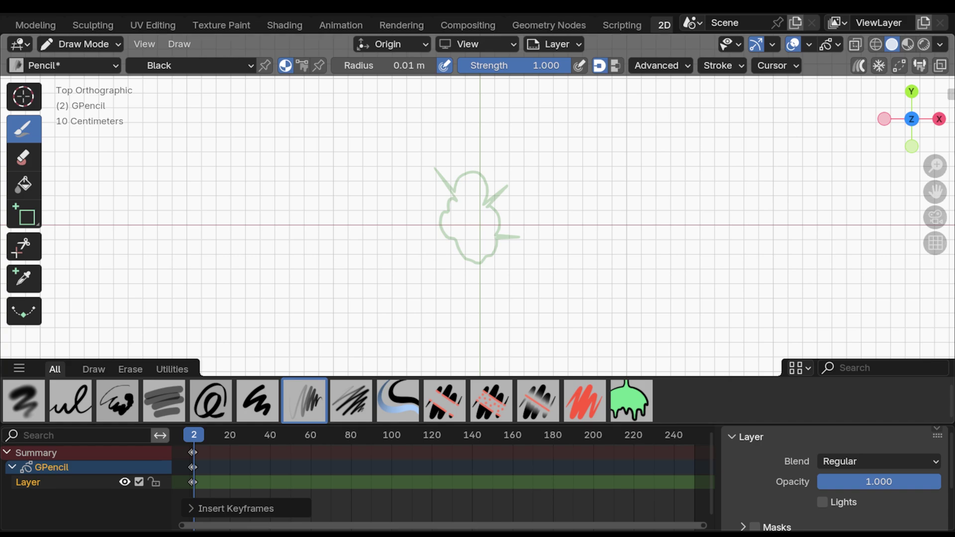
Draw a larger spiked cloud outline on frame 2 around the onion-skinned previous drawing
mouse_move(508, 167)
mouse_down()
mouse_move(475, 133)
mouse_move(451, 173)
mouse_move(442, 166)
mouse_up()
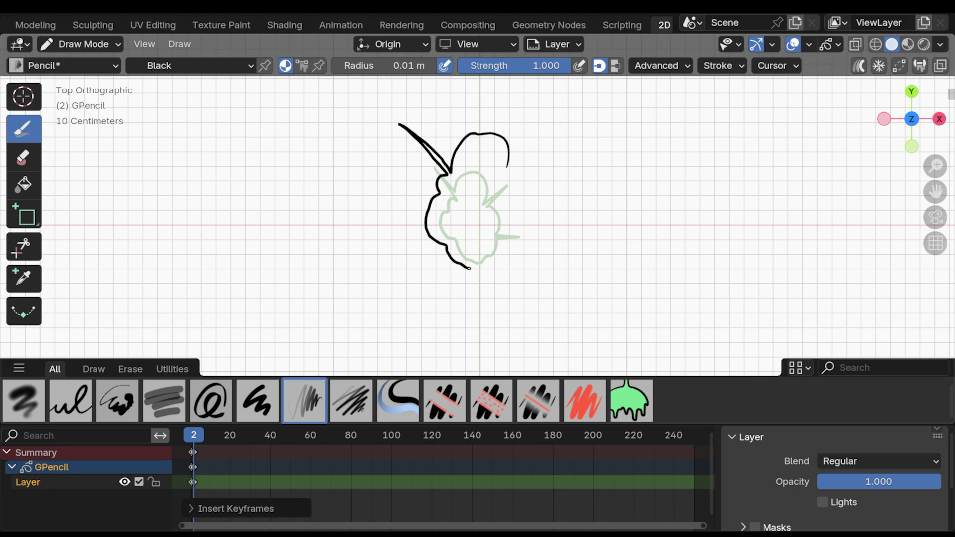
drag(482, 262, 555, 243)
drag(494, 205, 512, 148)
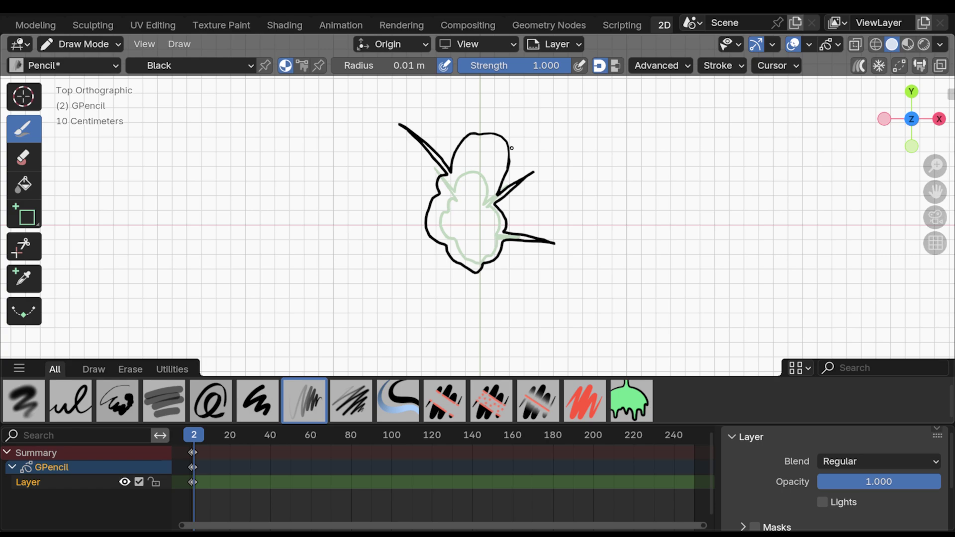
Insert a blank keyframe on the active layer at frame 4 and draw a bigger cloud outline with detached spike fragments
key(Right)
key(Right)
key(i)
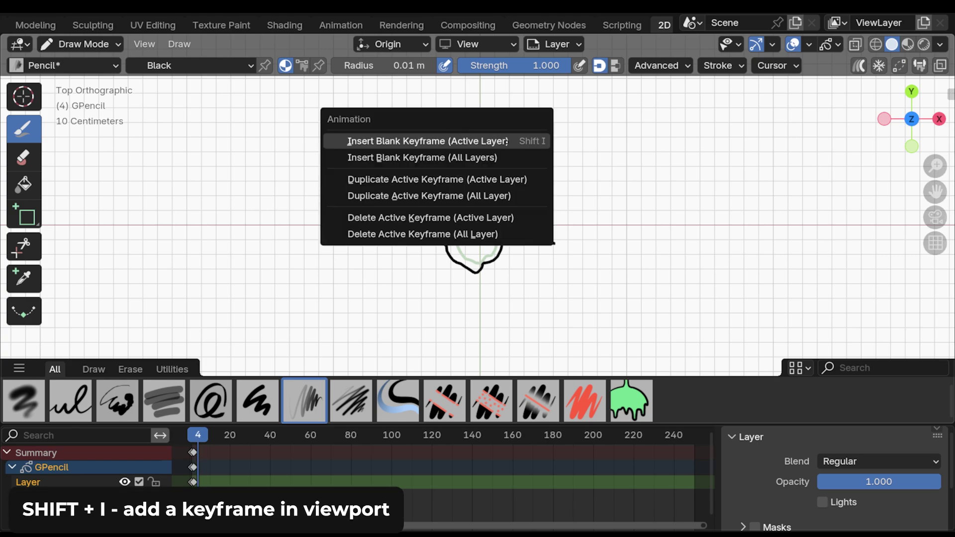
key(Return)
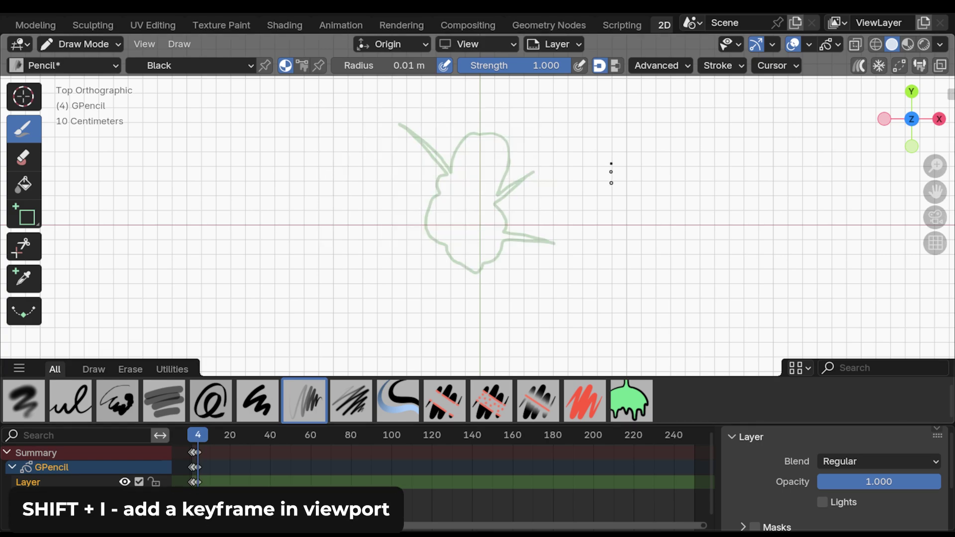
mouse_move(520, 164)
mouse_down()
mouse_move(450, 145)
mouse_move(500, 283)
mouse_move(521, 158)
mouse_up()
drag(556, 247, 597, 275)
drag(383, 106, 419, 134)
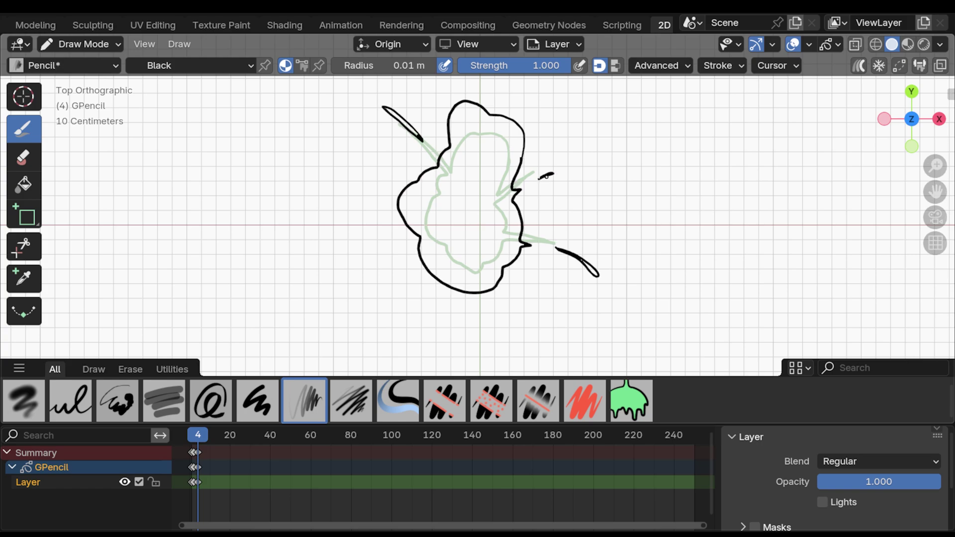
drag(546, 176, 534, 181)
Insert a blank keyframe two frames further on and draw the cloud expanded again, with smaller fragments farther out
key(Right)
key(Right)
key(shift+i)
mouse_move(492, 100)
mouse_down()
mouse_move(447, 118)
mouse_move(393, 232)
mouse_move(535, 251)
mouse_up()
key(ctrl+z)
mouse_move(536, 247)
mouse_down()
mouse_move(546, 220)
mouse_move(493, 100)
mouse_up()
drag(597, 275, 608, 295)
drag(382, 103, 358, 91)
drag(576, 166, 562, 170)
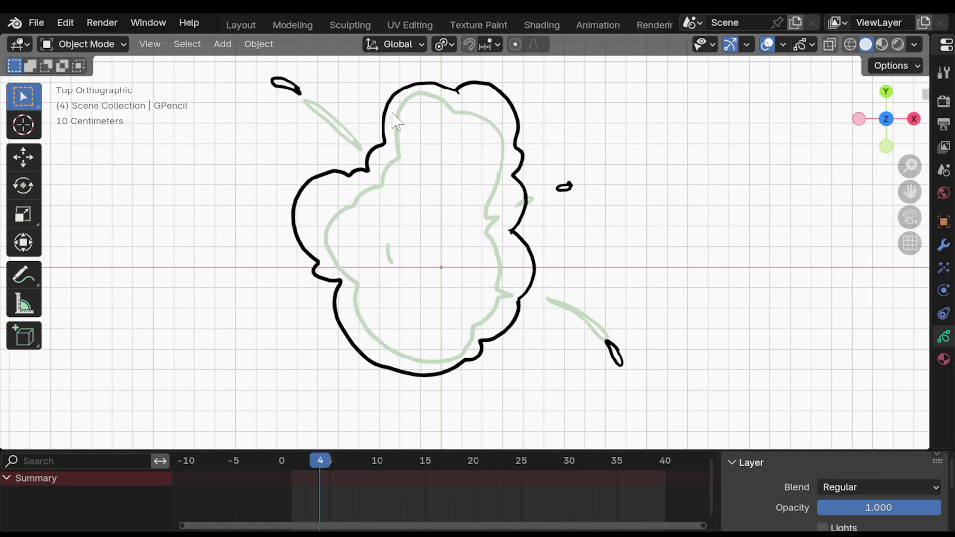
Toggle the Onion Skin overlay off and back on to compare the drawing with and without it
click(809, 44)
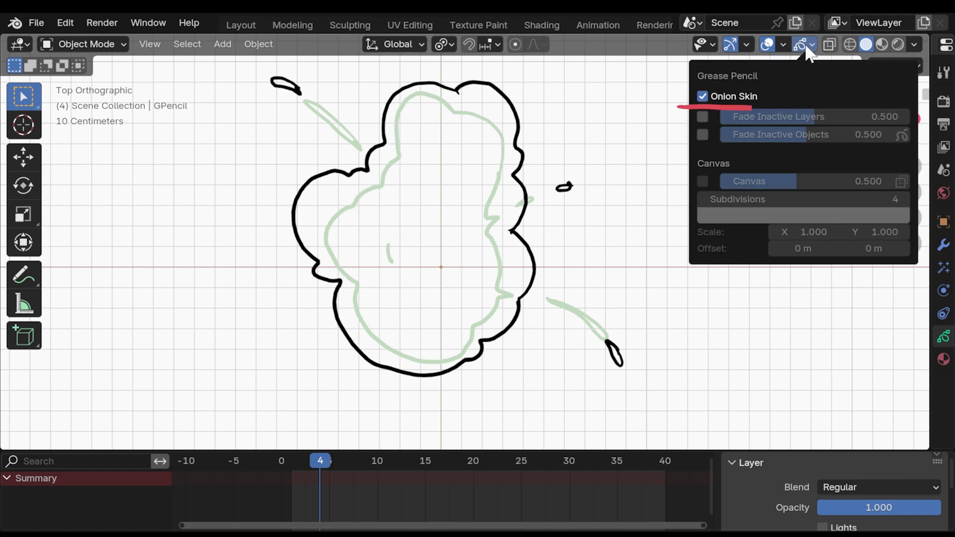
click(702, 96)
click(703, 96)
click(703, 96)
click(703, 96)
Set the Grease Pencil object's onion skinning to show 1 keyframe after the current drawing
drag(930, 173, 636, 173)
scroll(694, 174, down, 3)
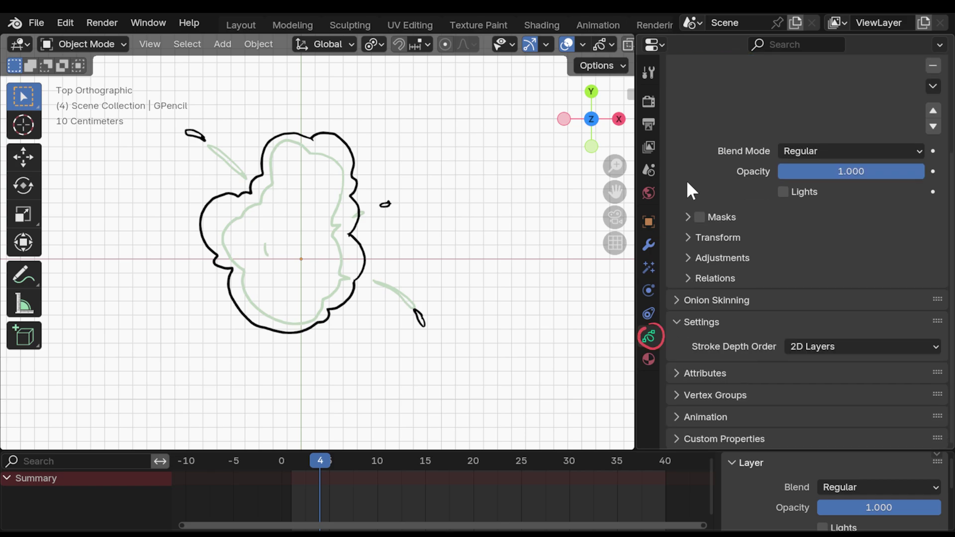
click(727, 299)
scroll(726, 297, down, 2)
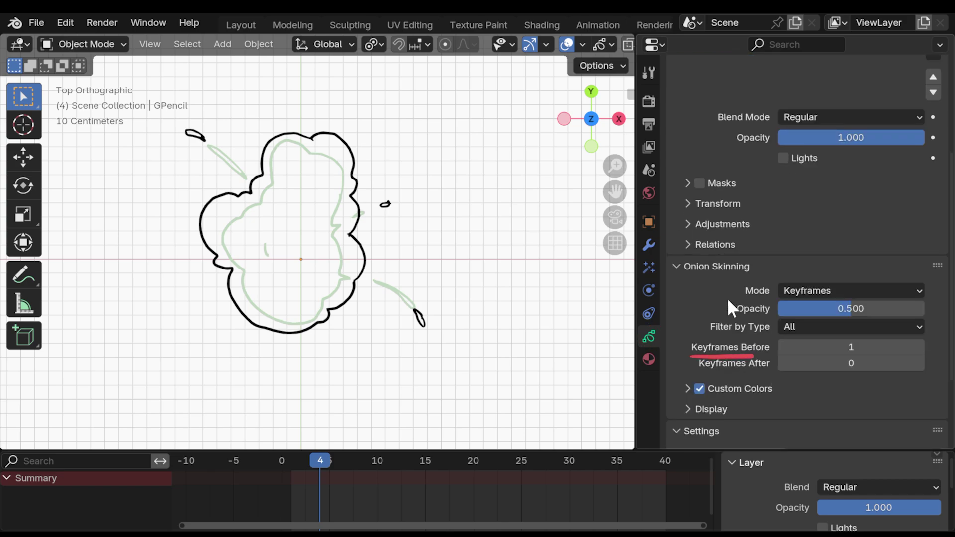
click(918, 363)
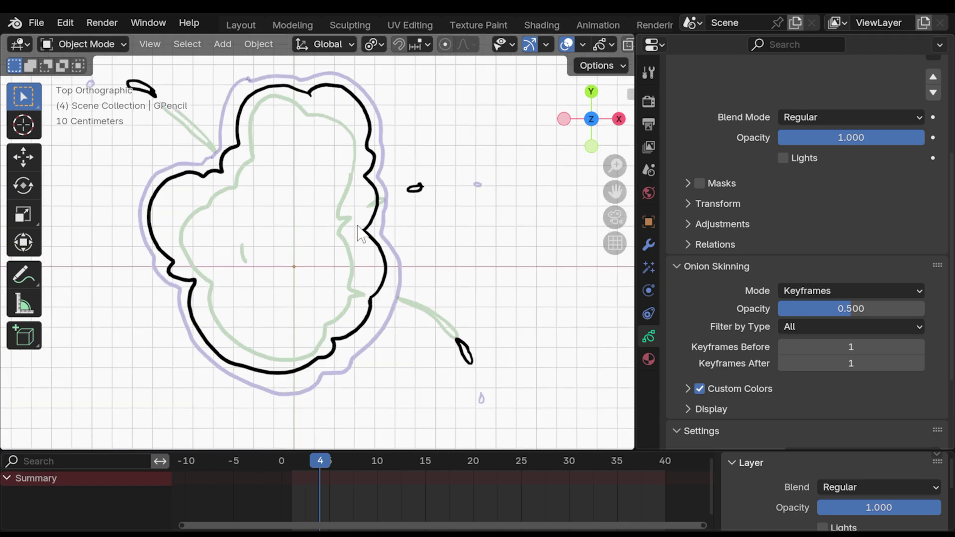
Move back and forth through the frames after frame 4 to compare each drawing with its previous and next onion skins
scroll(348, 234, up, 2)
scroll(352, 231, up, 1)
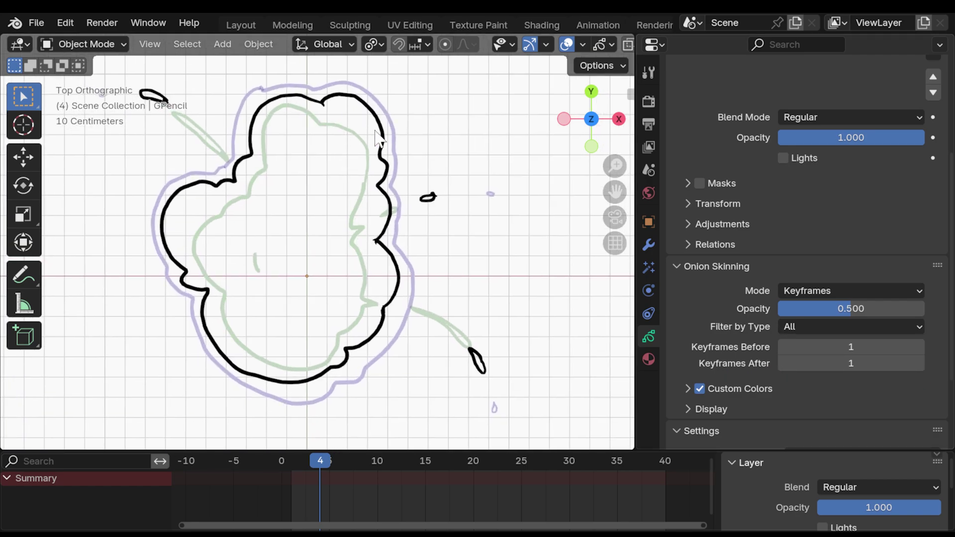
key(Right)
key(Right)
key(Right)
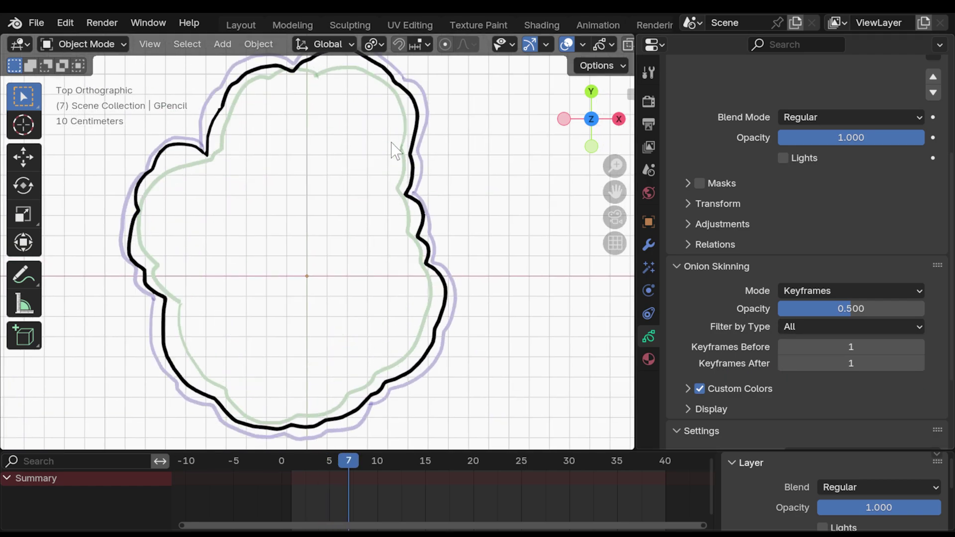
key(Right)
key(Right)
key(Left)
key(Left)
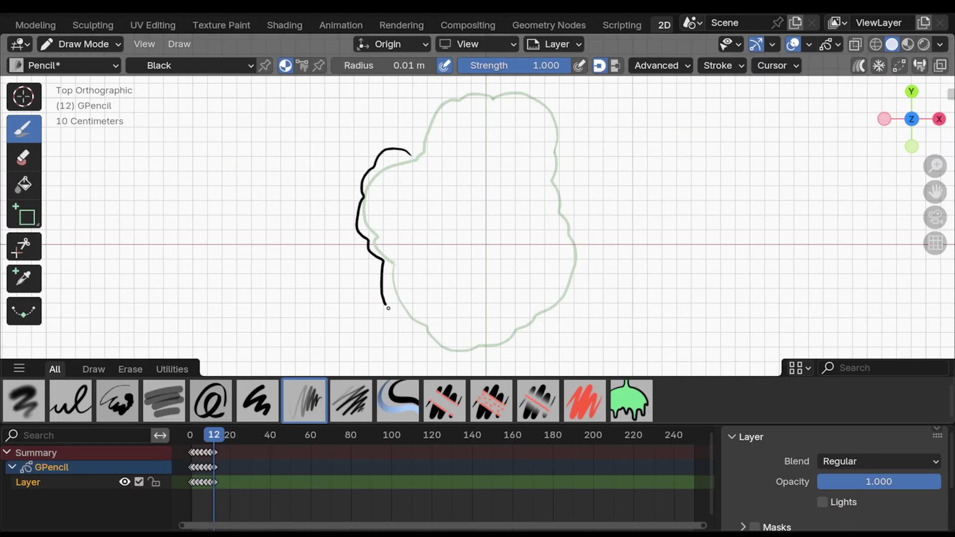
Reshape the upper part of the cloud outline on frame 12 in Edit Mode using proportional editing
mouse_move(388, 308)
mouse_down()
mouse_move(569, 204)
mouse_move(412, 154)
mouse_up()
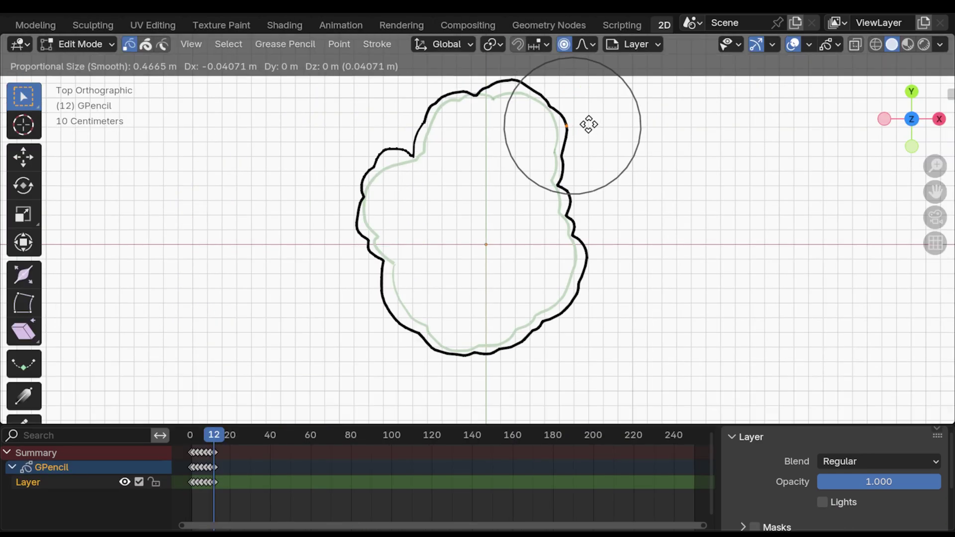
click(588, 124)
key(Tab)
Return to Draw Mode, insert a blank keyframe at frame 14, and draw the next cloud outline around the onion skin
key(Right)
key(Right)
key(ctrl+Tab)
key(shift+i)
mouse_move(411, 151)
mouse_down()
mouse_move(369, 170)
mouse_move(407, 336)
mouse_move(579, 234)
mouse_move(494, 77)
mouse_move(493, 98)
mouse_move(416, 174)
mouse_up()
scroll(416, 174, down, 1)
Insert a blank keyframe at frame 16 and draw a slightly larger bumpy cloud outline around the onion-skinned drawing
key(Right)
key(Right)
key(i)
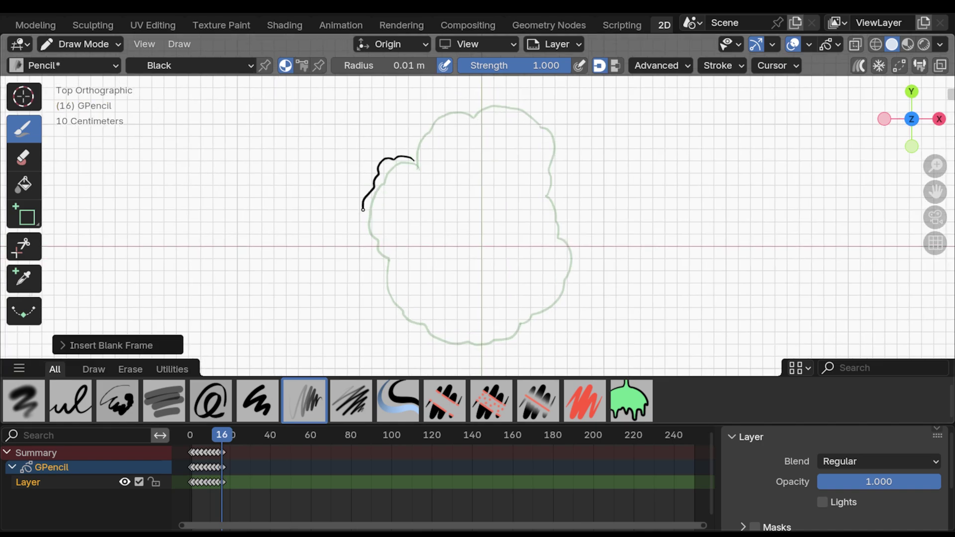
mouse_move(359, 215)
mouse_down()
mouse_move(400, 316)
mouse_move(575, 268)
mouse_move(523, 99)
mouse_move(417, 152)
mouse_move(439, 128)
mouse_move(419, 134)
mouse_up()
Insert a blank keyframe two frames after frame 16, sketch the next outline strokes, and undo the last stroke
key(Right)
key(Right)
key(i)
click(497, 117)
mouse_move(440, 99)
mouse_down()
mouse_move(503, 103)
mouse_move(440, 103)
mouse_up()
mouse_move(449, 117)
mouse_down()
mouse_move(511, 112)
mouse_move(559, 164)
mouse_up()
mouse_move(447, 119)
mouse_down()
mouse_move(517, 127)
mouse_move(430, 140)
mouse_move(514, 127)
mouse_move(564, 183)
mouse_move(512, 351)
mouse_move(480, 361)
mouse_up()
key(ctrl+z)
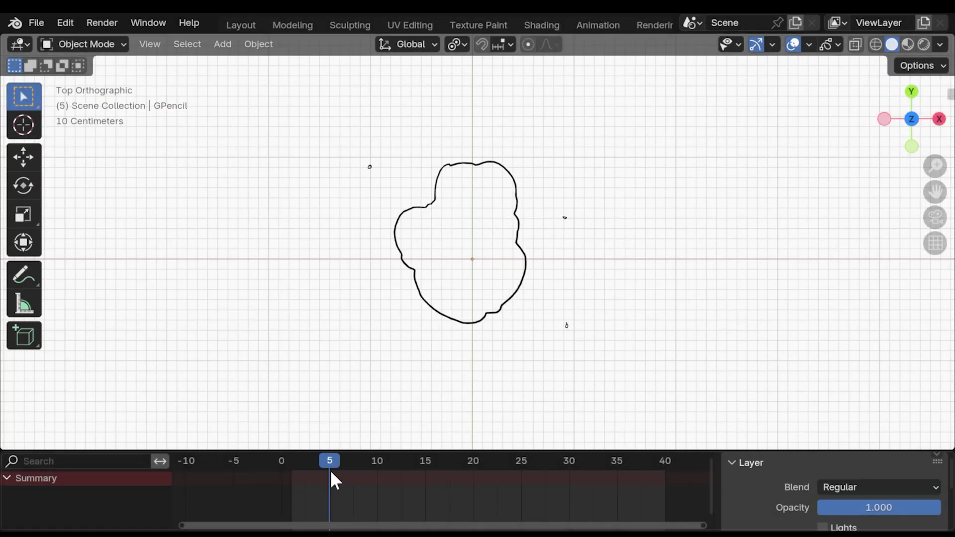
Select the Grease Pencil object and scrub through its keyframes to review the explosion dissolving into fragments
mouse_move(331, 472)
mouse_down()
mouse_move(353, 470)
mouse_move(279, 476)
mouse_move(633, 471)
mouse_up()
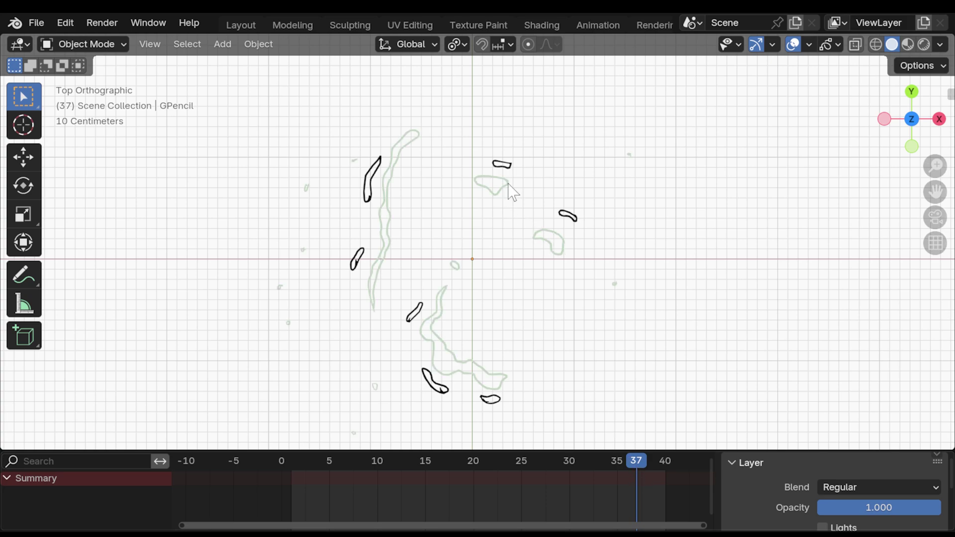
click(503, 165)
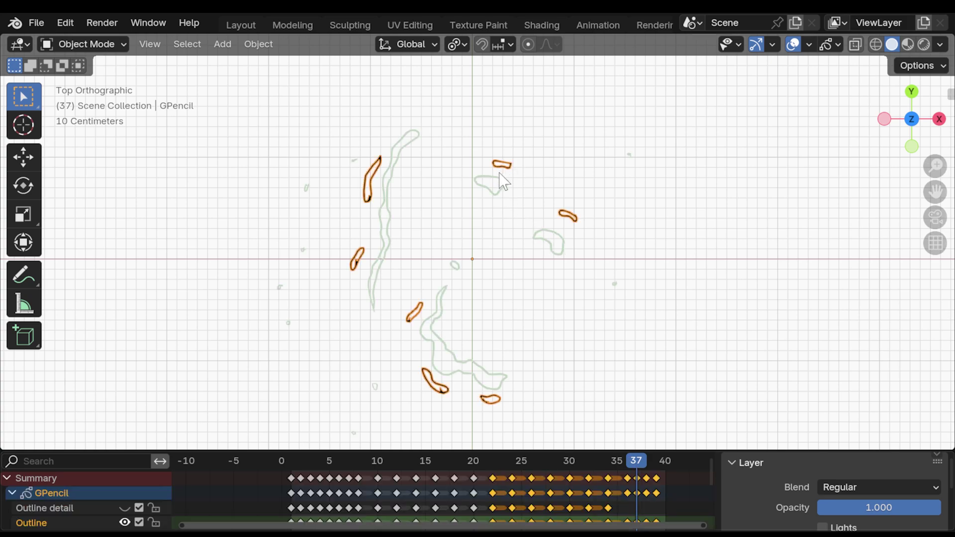
click(290, 465)
mouse_move(289, 465)
mouse_down()
mouse_move(609, 487)
mouse_move(661, 485)
mouse_move(296, 460)
mouse_move(658, 466)
mouse_up()
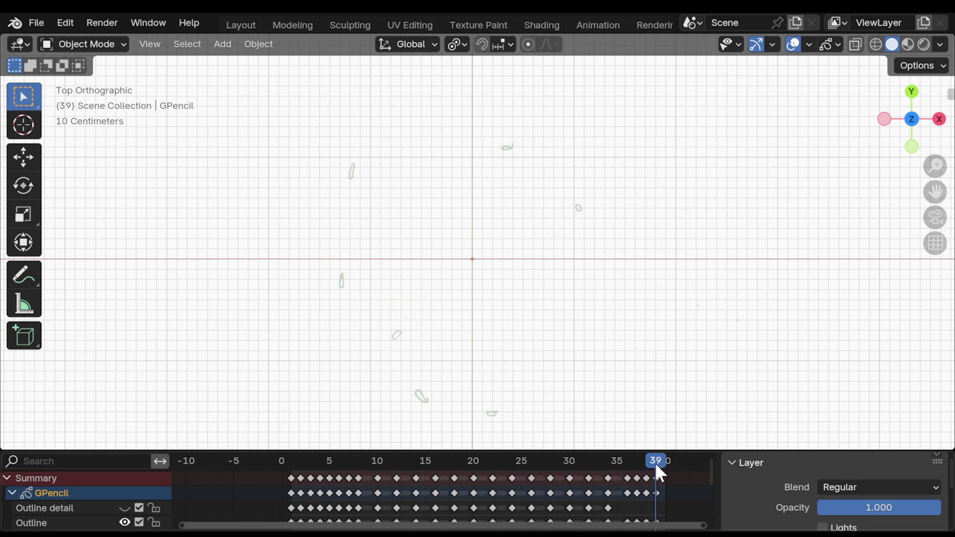
mouse_move(292, 457)
mouse_down()
mouse_move(617, 461)
mouse_move(462, 475)
mouse_move(367, 460)
mouse_move(359, 470)
mouse_move(396, 461)
mouse_move(500, 464)
mouse_move(293, 452)
mouse_move(613, 461)
mouse_up()
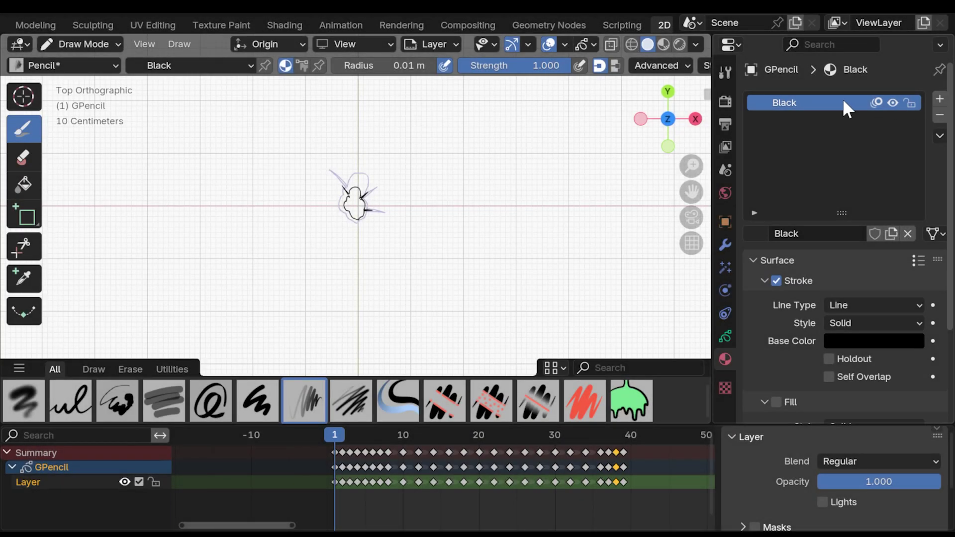
Rename the Black material as Outline and add a second material named Fill Brown
text(Outline)
key(Return)
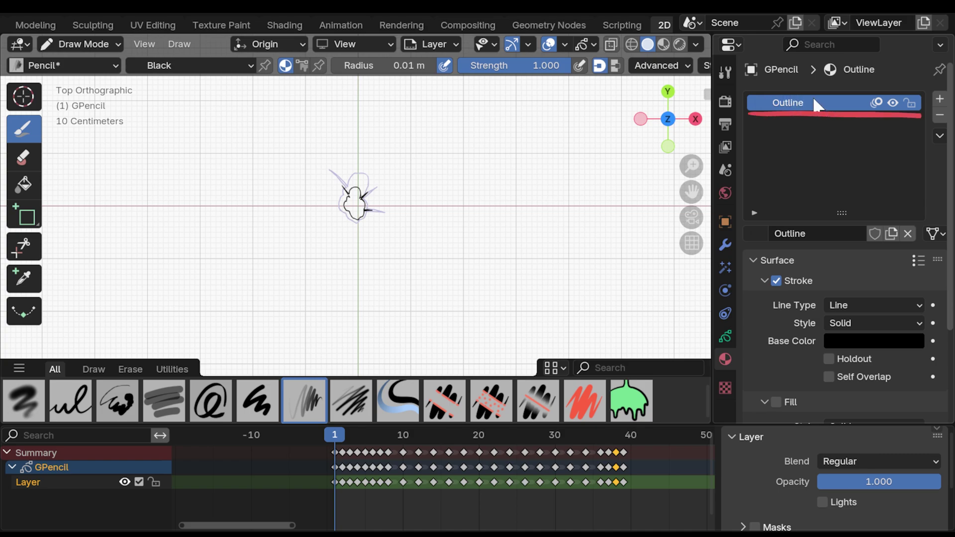
click(940, 99)
click(796, 200)
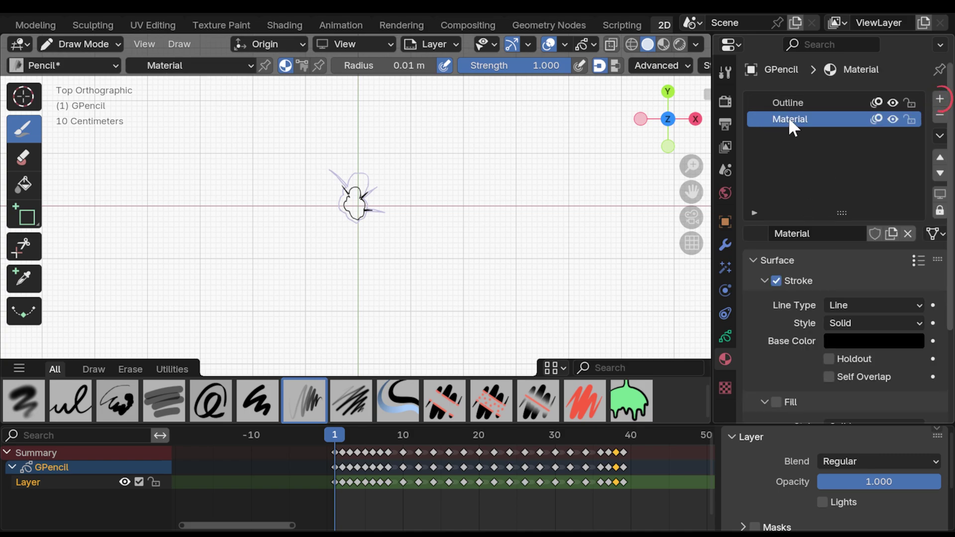
text(Fill Brown)
key(Return)
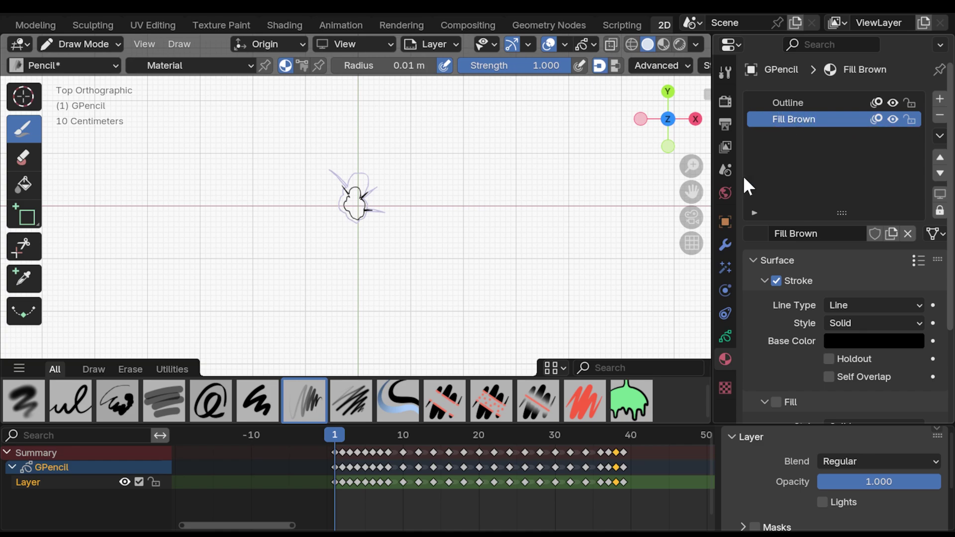
Disable Stroke and enable Fill on the Fill Brown material, with a dark brown fill base color
click(779, 283)
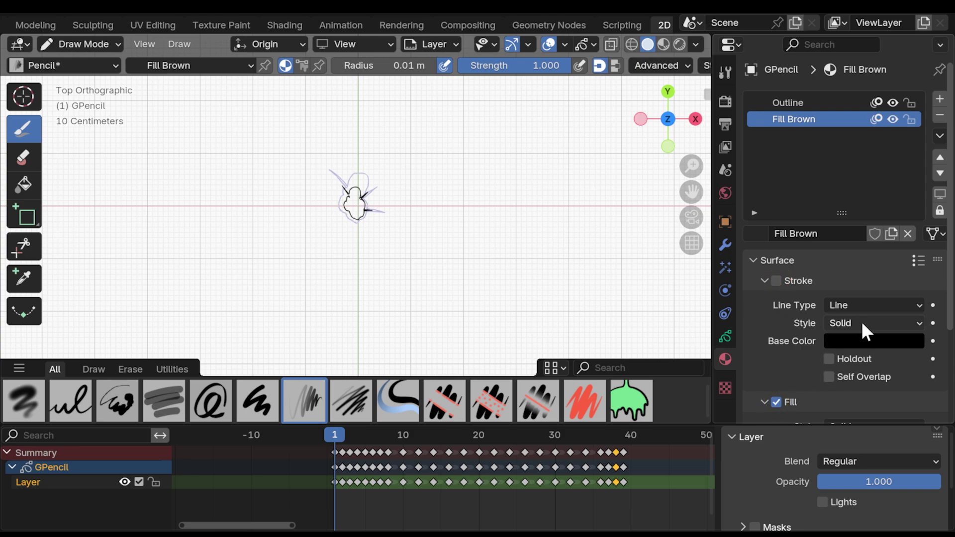
scroll(861, 321, down, 4)
click(859, 341)
drag(911, 176, 906, 163)
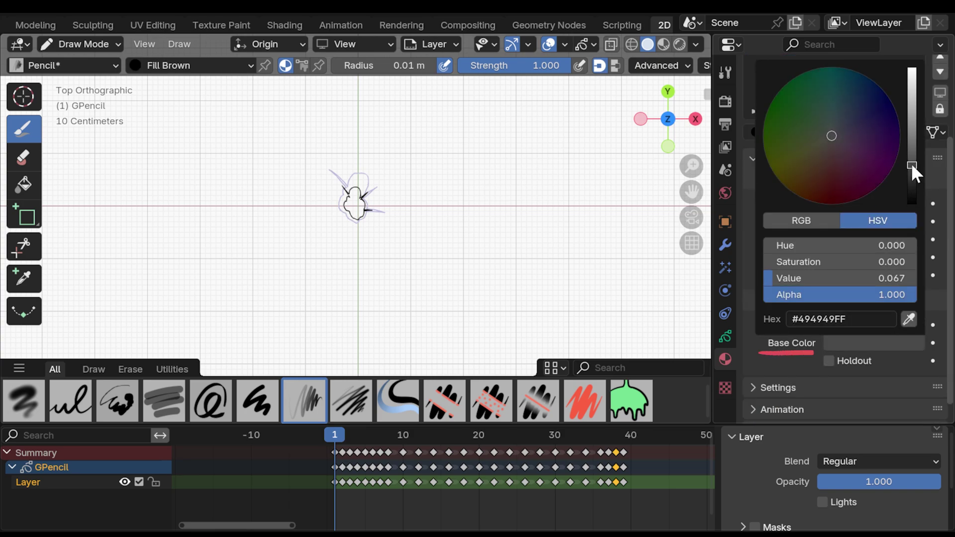
drag(820, 164, 810, 175)
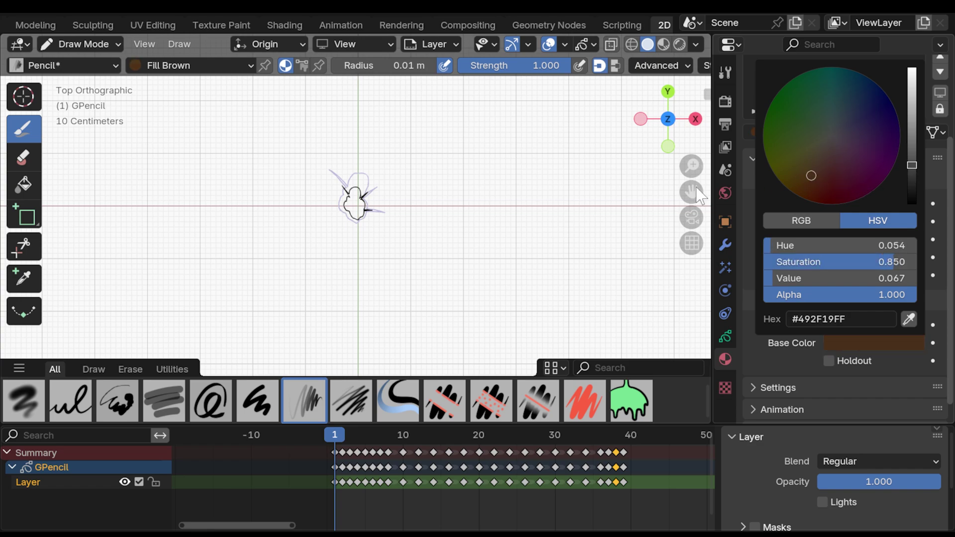
Switch to the Fill tool and try filling the cloud on frame 1 with Fill Brown on the outline's layer
click(23, 184)
scroll(328, 178, up, 5)
mouse_move(367, 176)
shift+middle_down()
mouse_move(399, 300)
mouse_move(394, 292)
shift+middle_up()
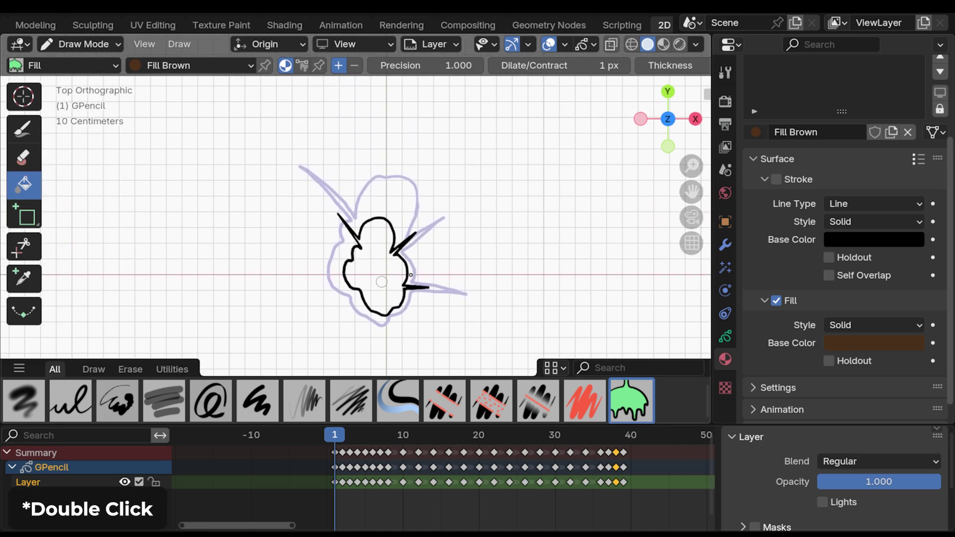
double_click(386, 266)
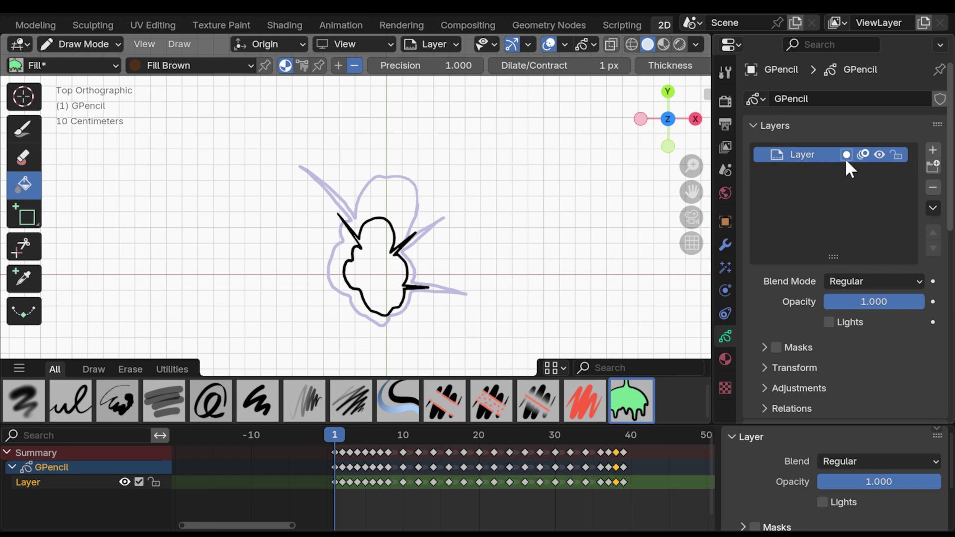
Add a new Grease Pencil layer named Fill and place it below the existing drawing layer
click(932, 150)
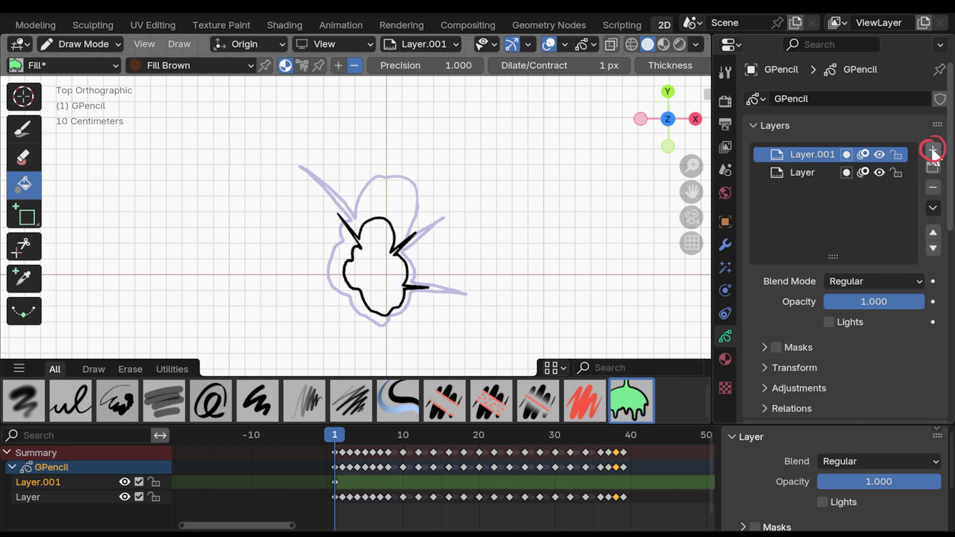
double_click(838, 157)
text(Fill)
key(Return)
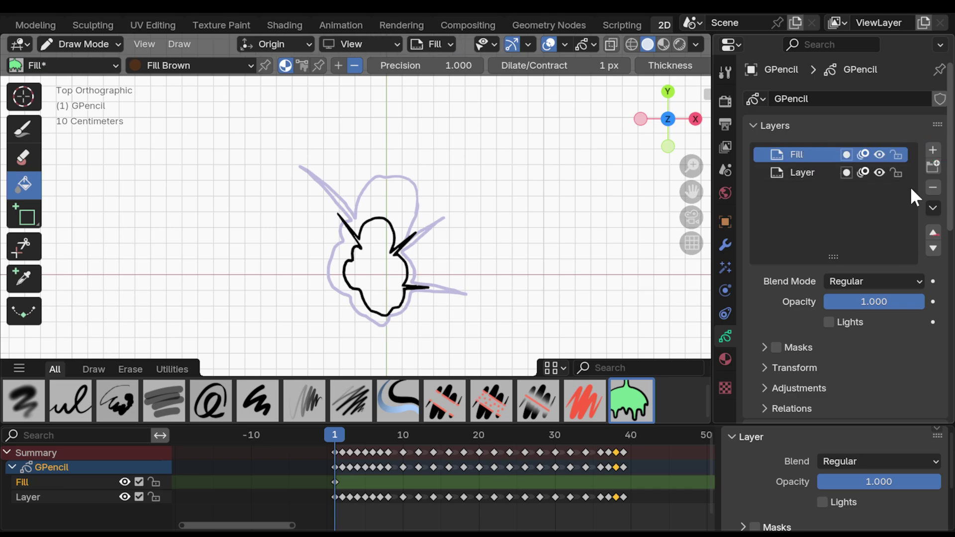
click(933, 248)
Rename the original drawing layer as Outline, make the Fill layer active, and show the material settings
double_click(806, 154)
text(Outline)
key(Return)
click(797, 171)
click(725, 359)
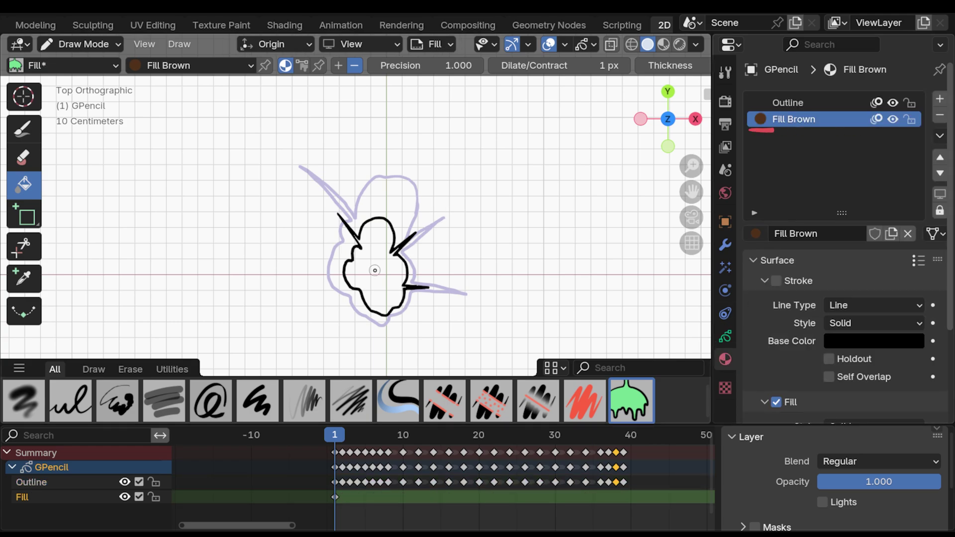
Try filling the clouds on frames 1 and 2 with Fill Brown without inserting a new Fill keyframe
click(385, 261)
key(Right)
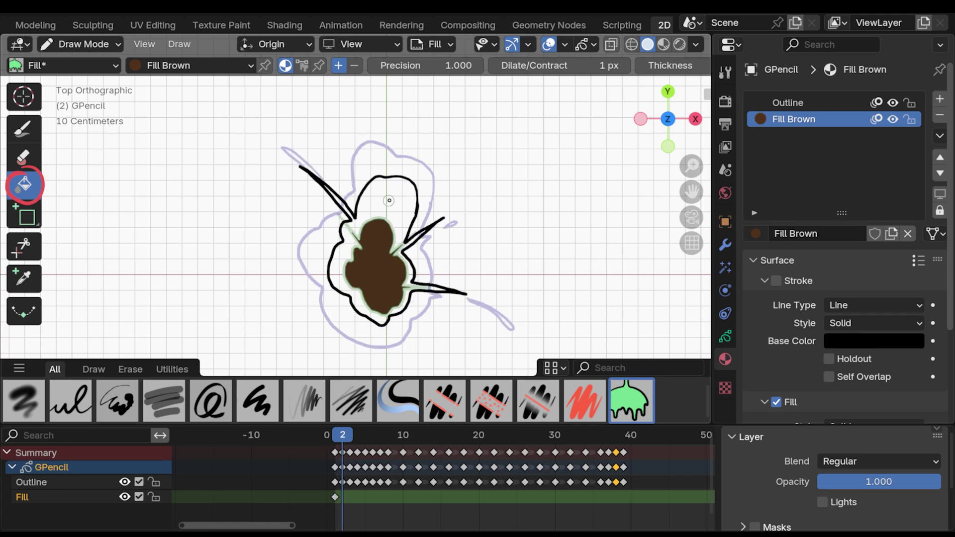
click(391, 197)
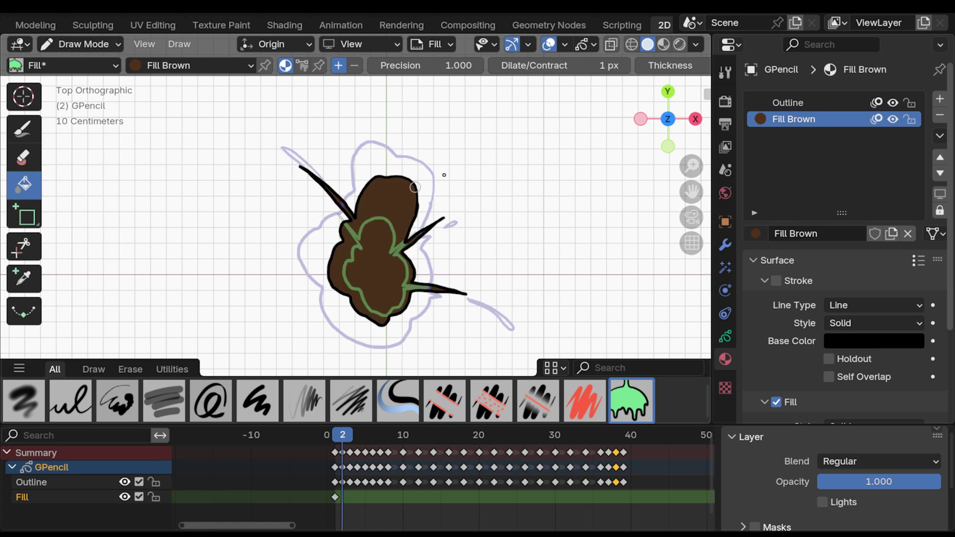
Turn off the Onion Skin overlay and try filling the cloud on frame 3 without a new Fill keyframe
click(594, 44)
click(484, 96)
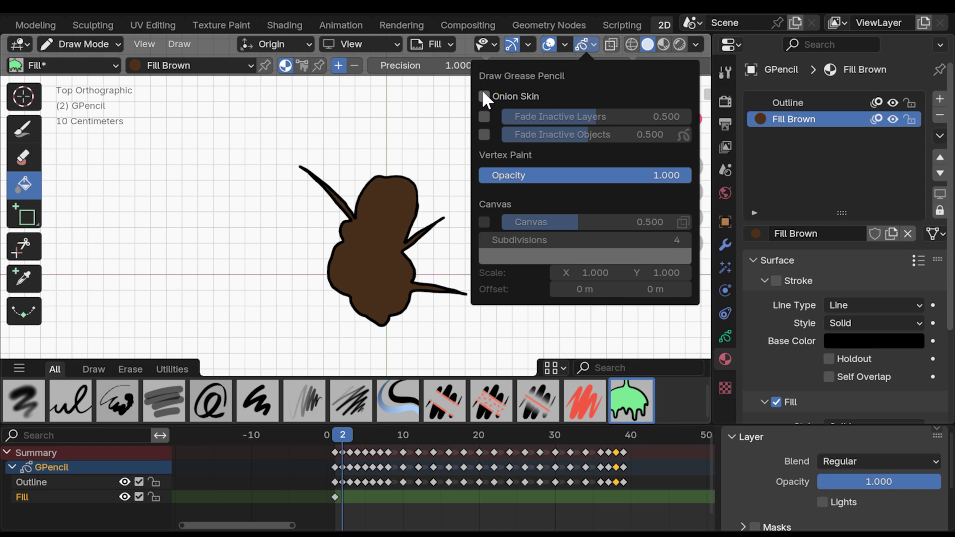
key(Right)
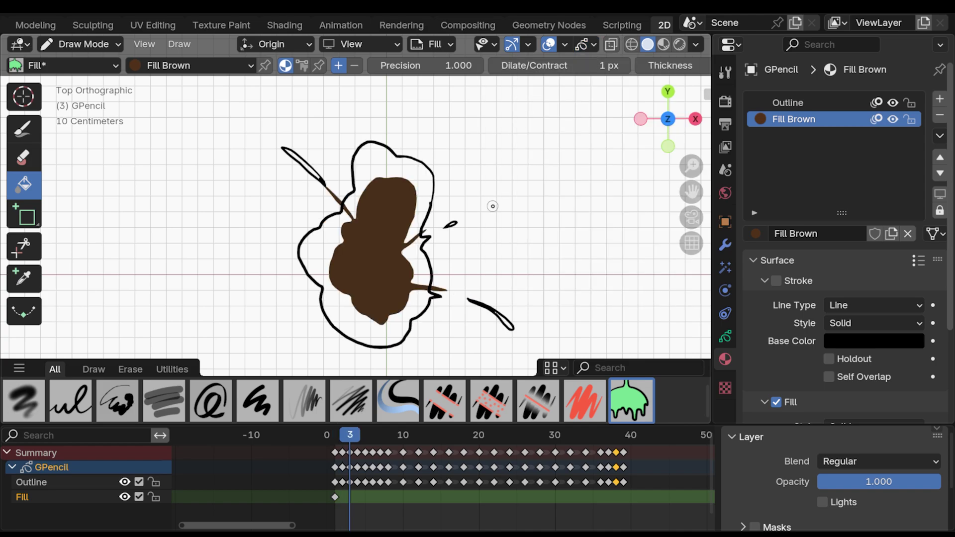
click(408, 176)
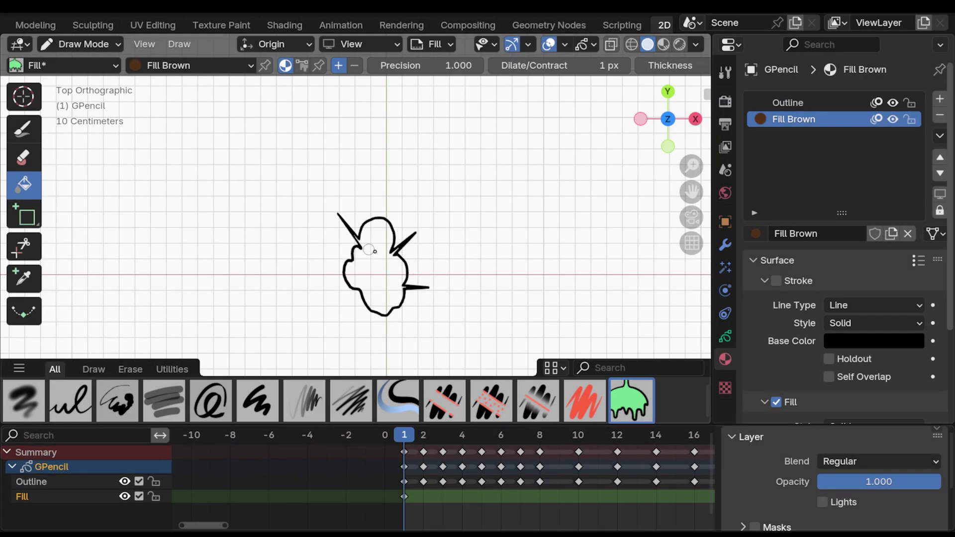
Fill the cloud on frame 1 with Fill Brown, and insert and fill a blank Fill-layer keyframe at frame 2
click(375, 251)
key(Right)
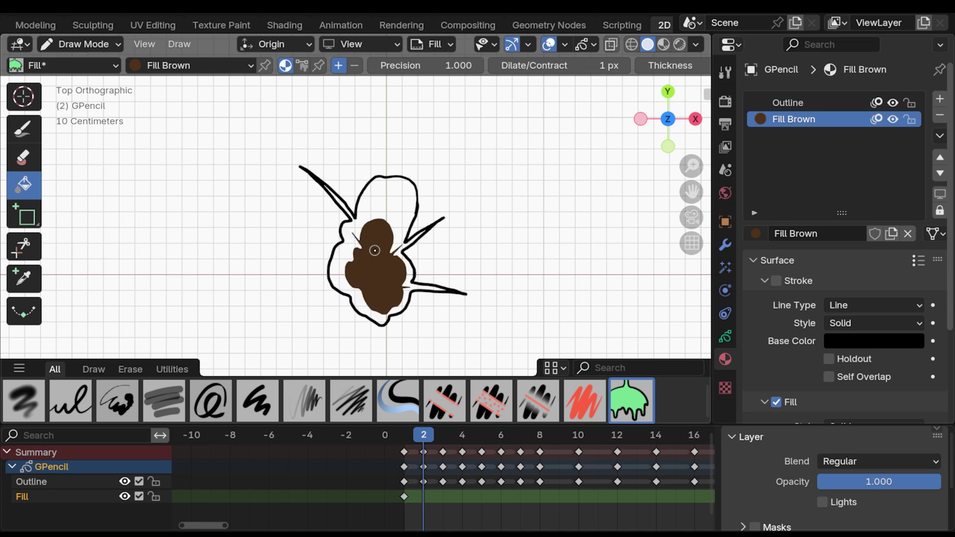
key(i)
click(374, 252)
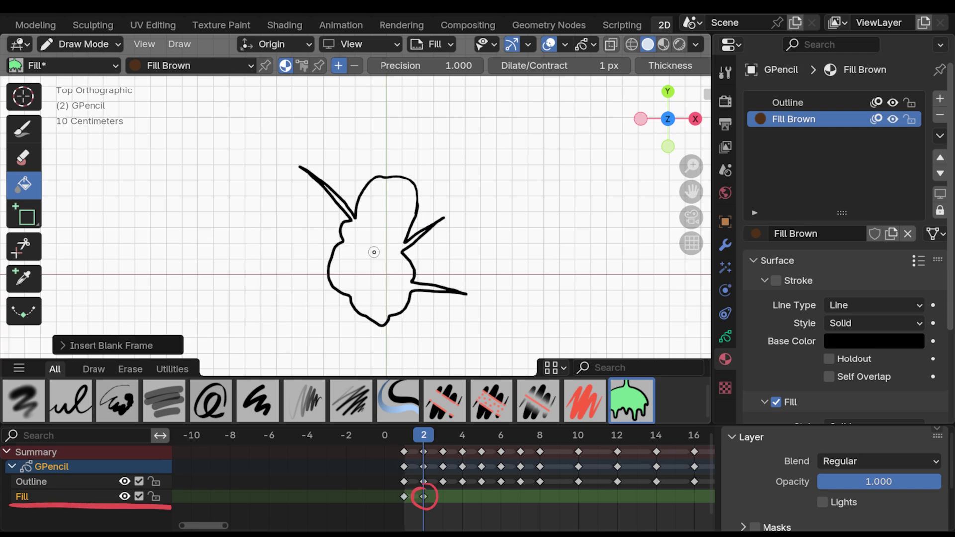
click(388, 238)
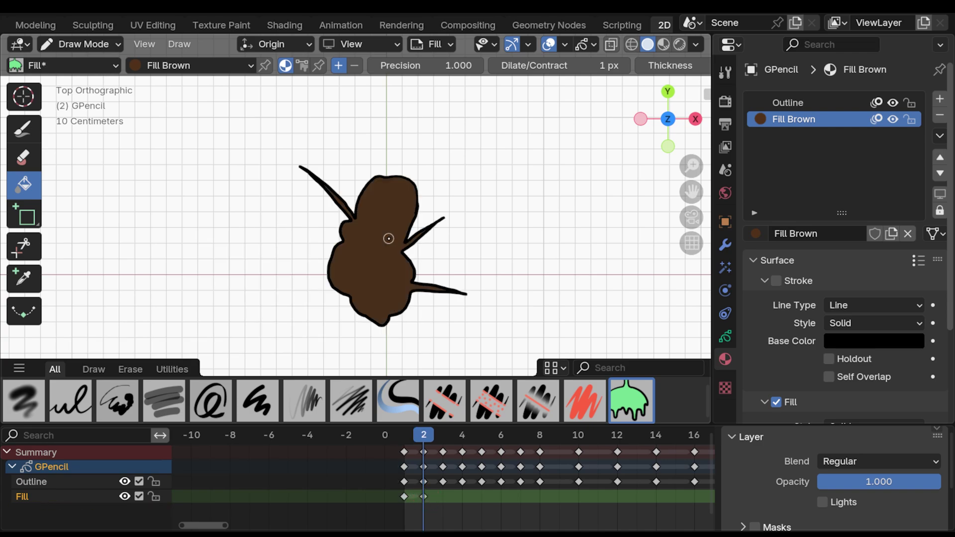
Insert a blank keyframe on the Fill layer at frame 3
key(Right)
key(i)
click(388, 239)
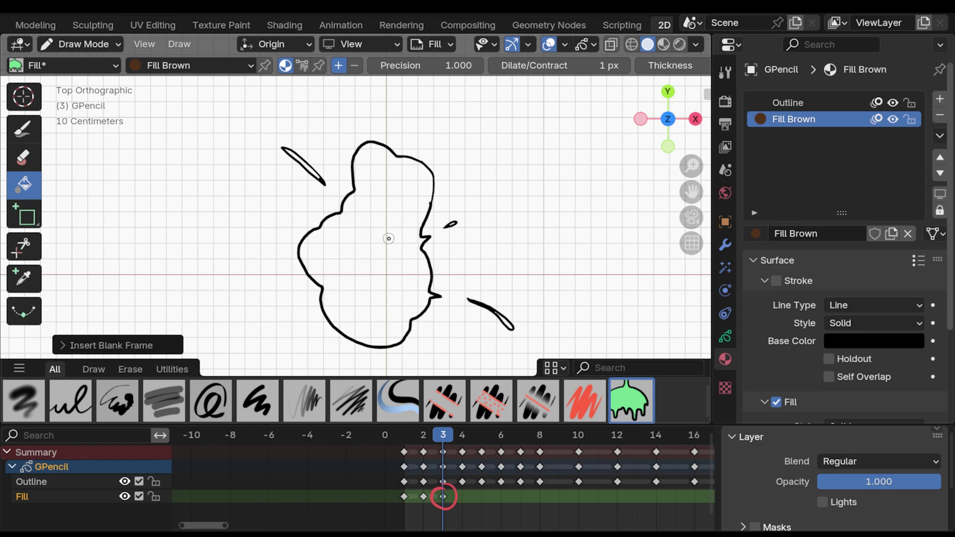
Try filling the cloud body and the upper-left fragment on frame 3 separately, and undo both fills
click(389, 239)
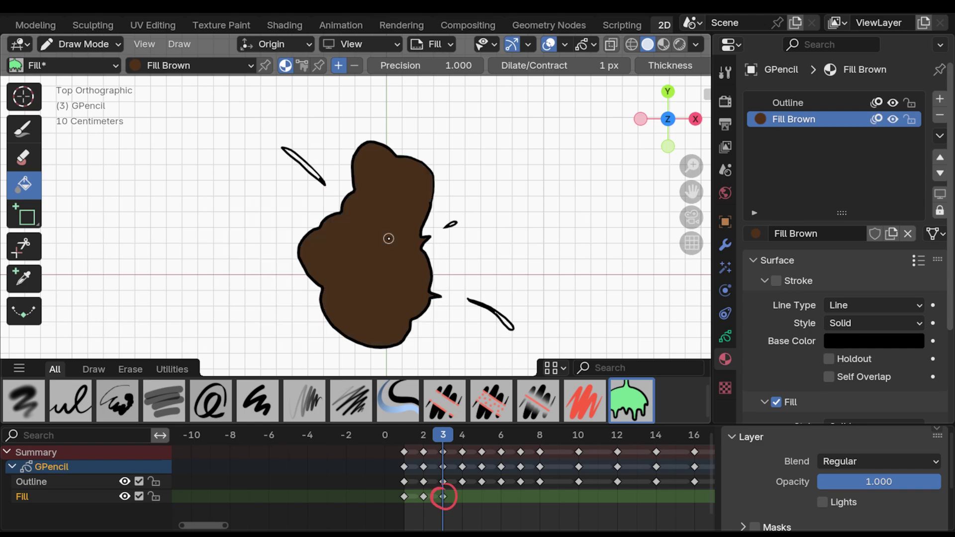
click(310, 170)
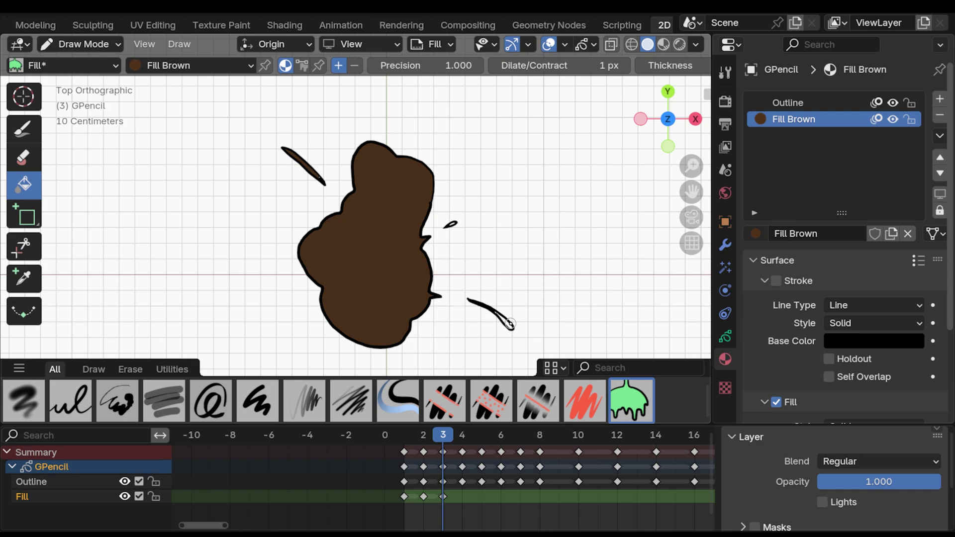
key(ctrl+z)
key(ctrl+z)
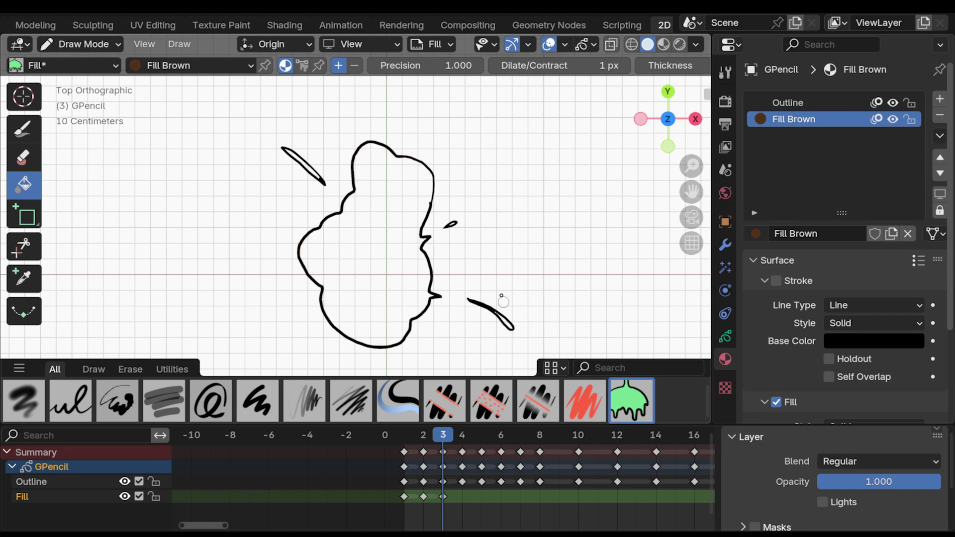
Fill all outlined shapes on frame 3 at once with an inverted Fill, and repeat it on a blank Fill-layer keyframe at frame 4
key(ctrl)
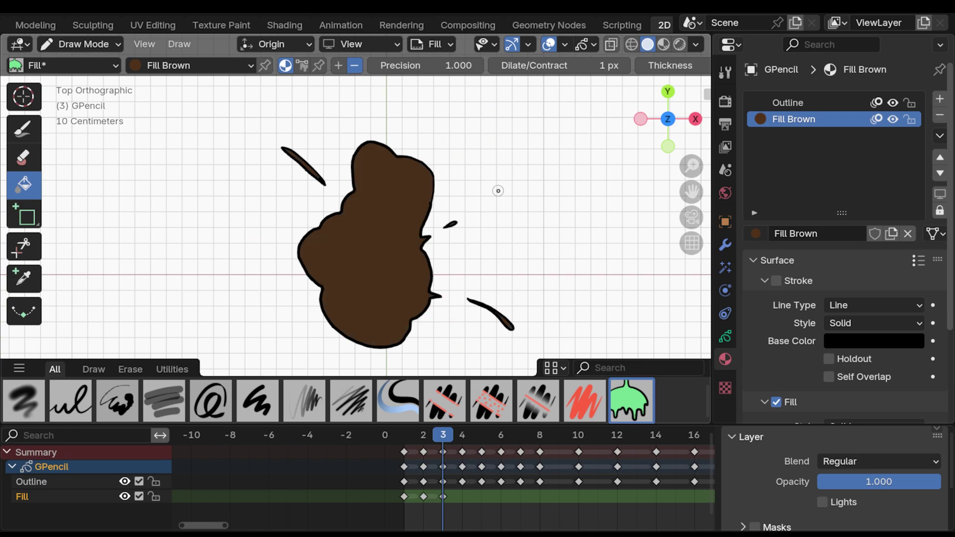
key(Right)
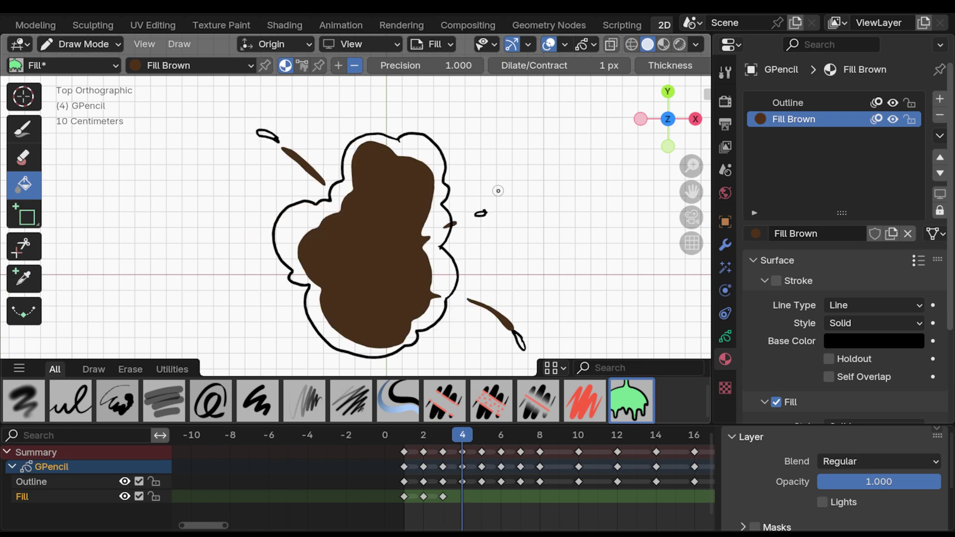
key(i)
click(497, 191)
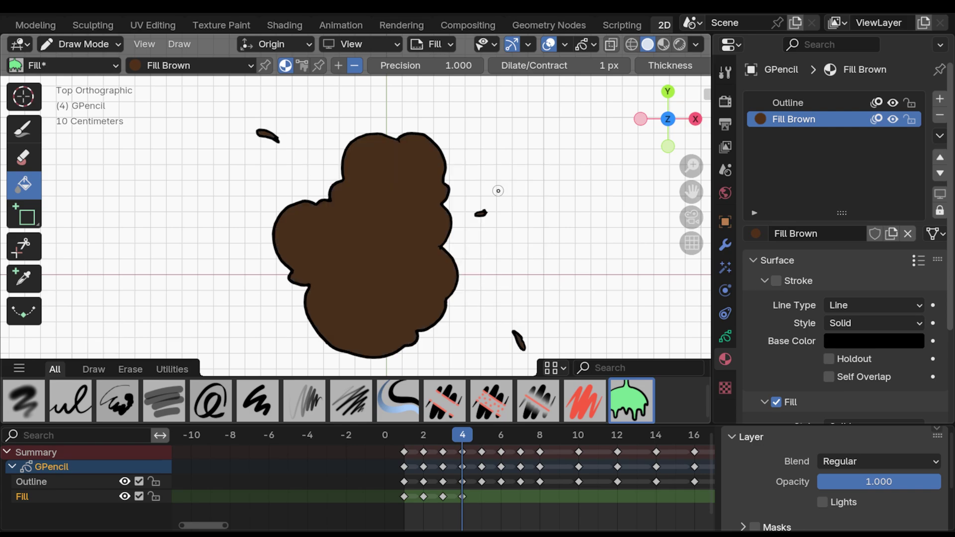
Insert blank Fill-layer keyframes at frames 5 and 6 and fill their outlined shapes with Fill Brown using the inverted Fill
key(Right)
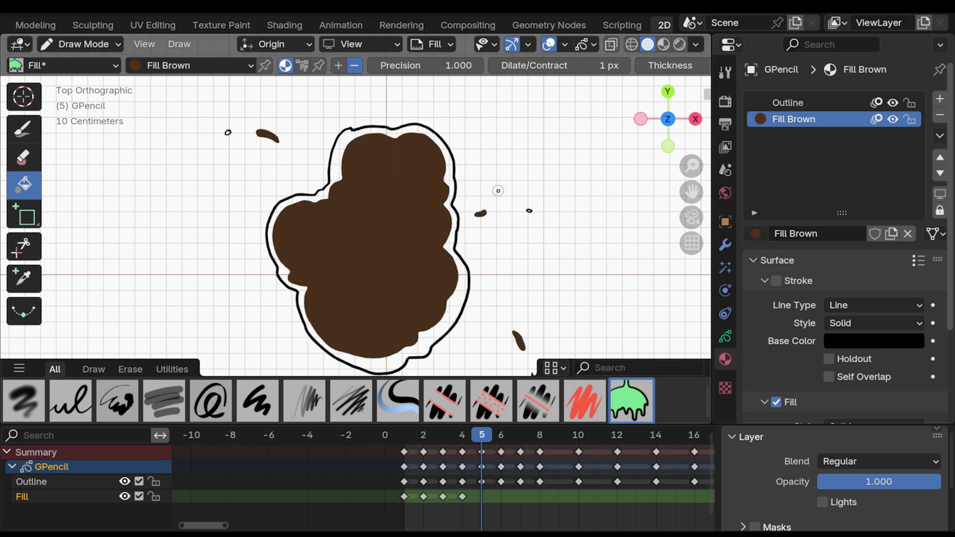
key(i)
click(498, 190)
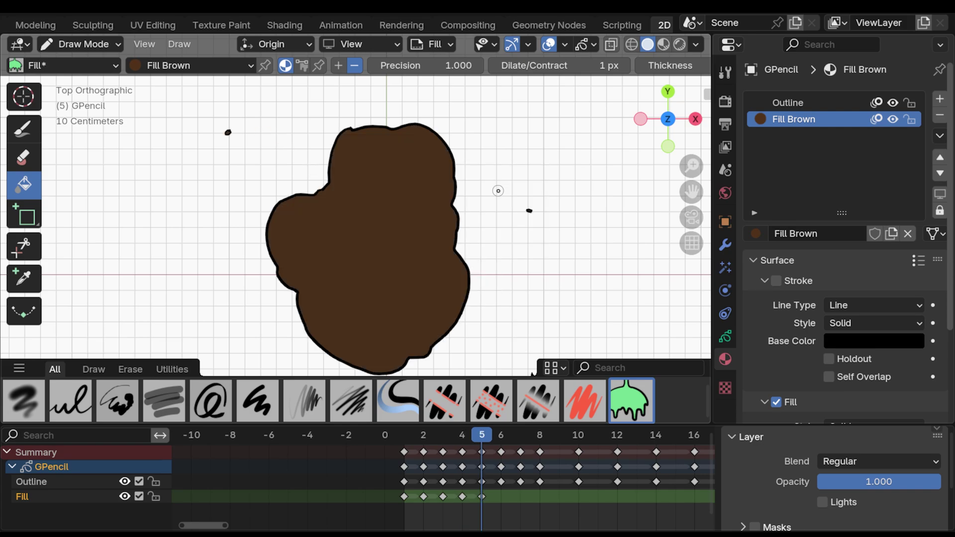
key(Right)
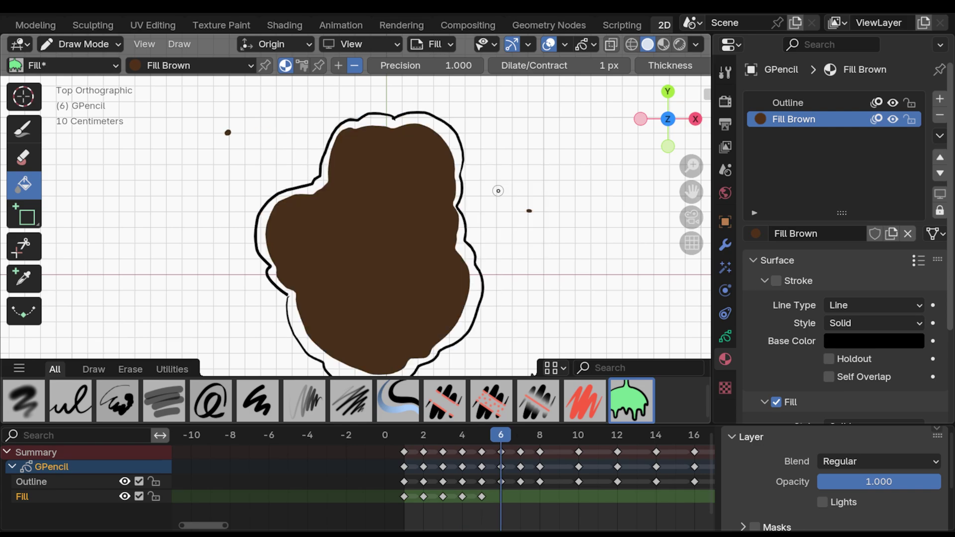
key(i)
click(498, 191)
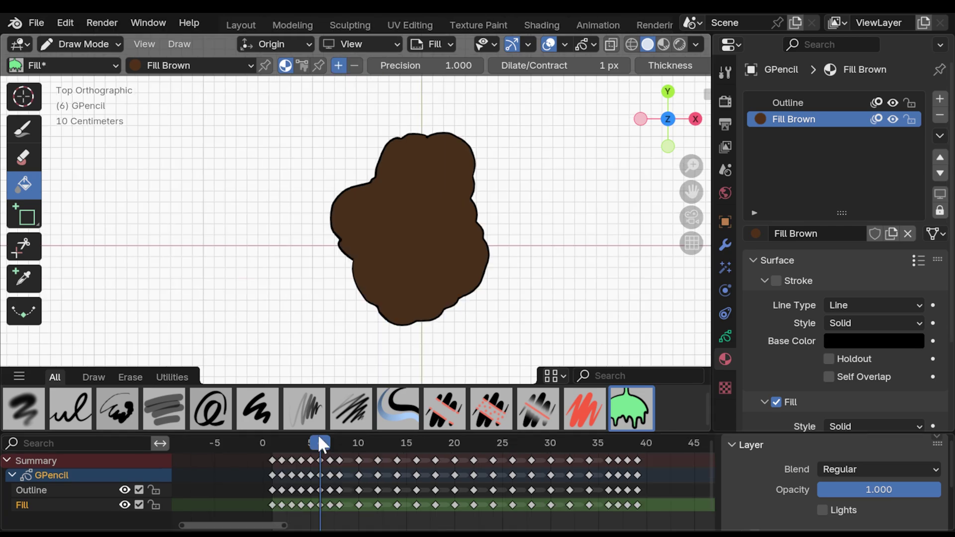
Create a material named Holdout Material with Stroke disabled, Fill enabled and Holdout turned on for the fill
mouse_move(318, 434)
mouse_down()
mouse_move(281, 435)
mouse_move(360, 429)
mouse_up()
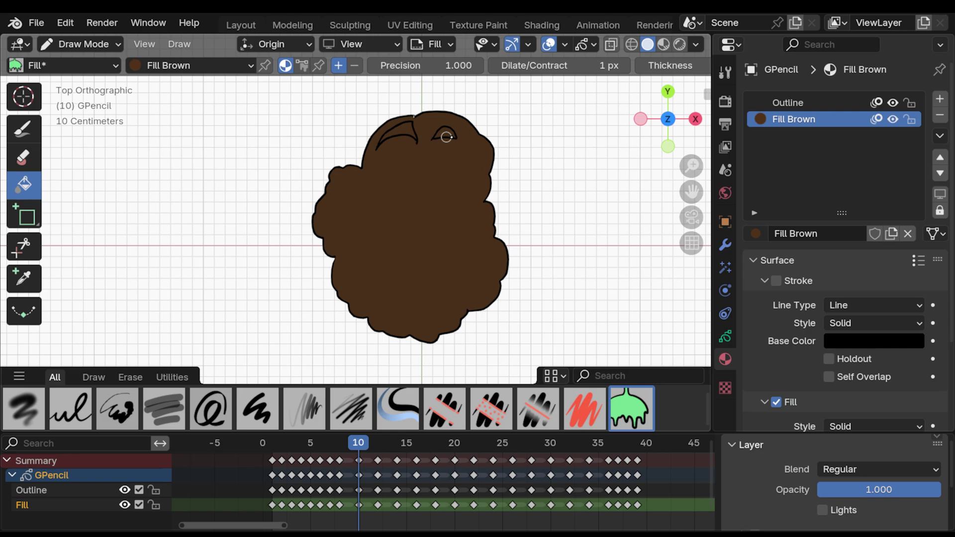
click(940, 99)
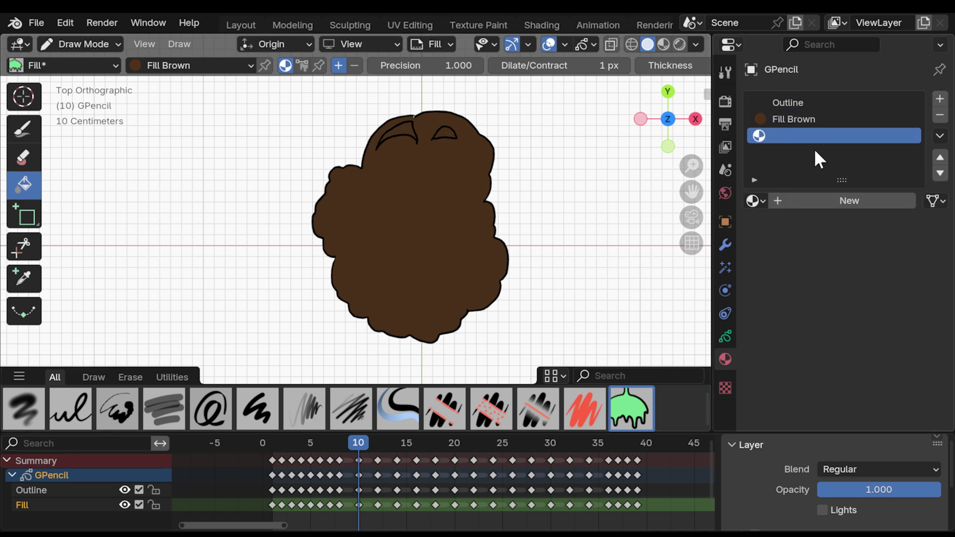
click(823, 201)
double_click(786, 136)
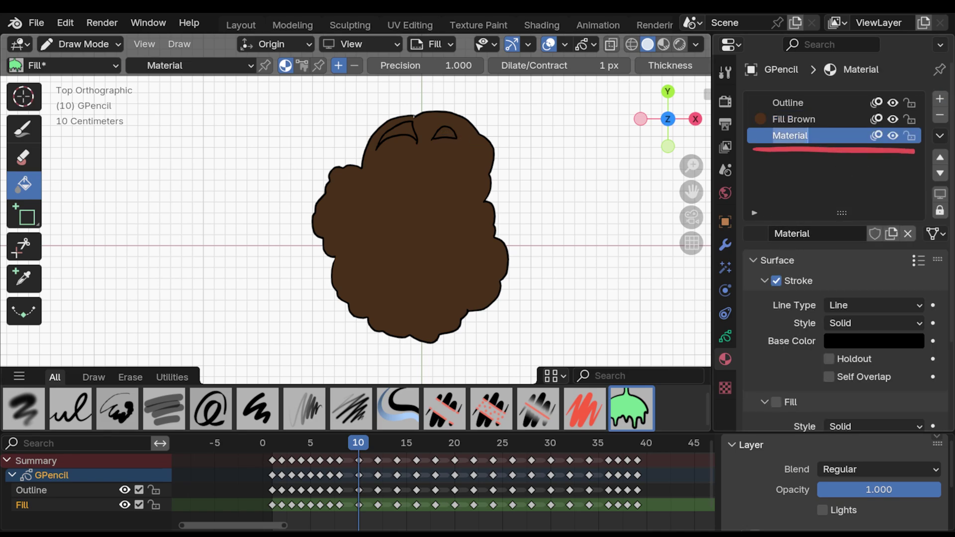
text(Hlo)
key(BackSpace)
key(BackSpace)
text(oldout Material)
key(Return)
scroll(778, 248, down, 5)
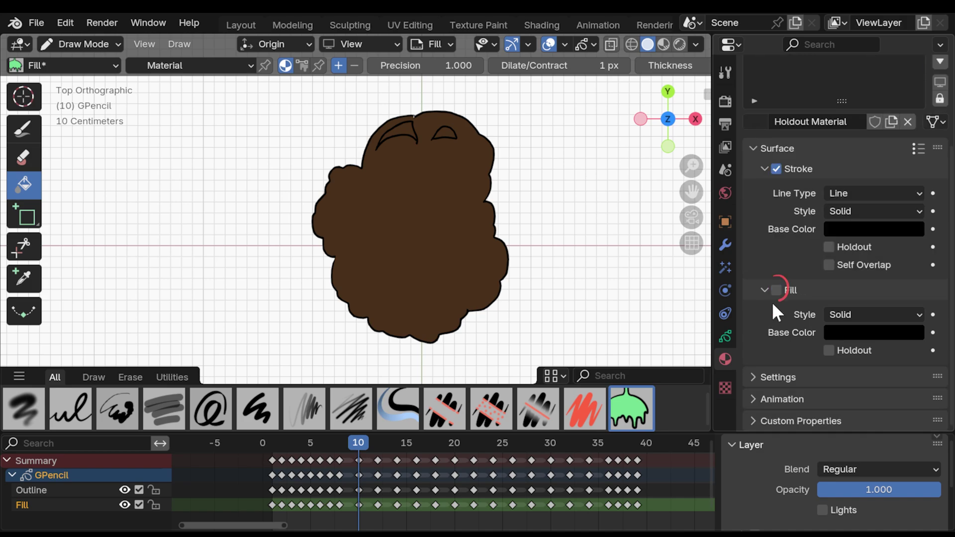
click(776, 170)
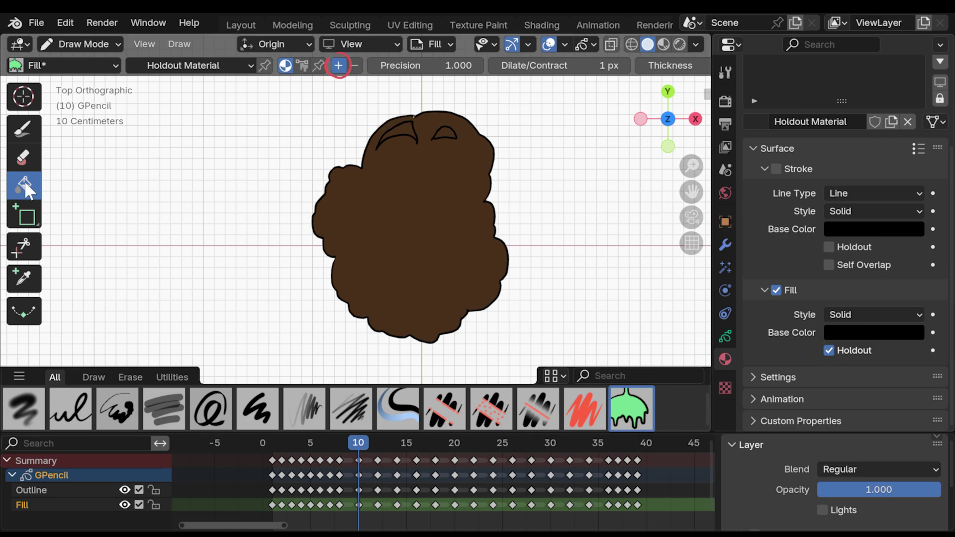
Cut out the two inner shapes on frame 10 with Holdout Material and advance to frame 14
click(405, 131)
click(446, 131)
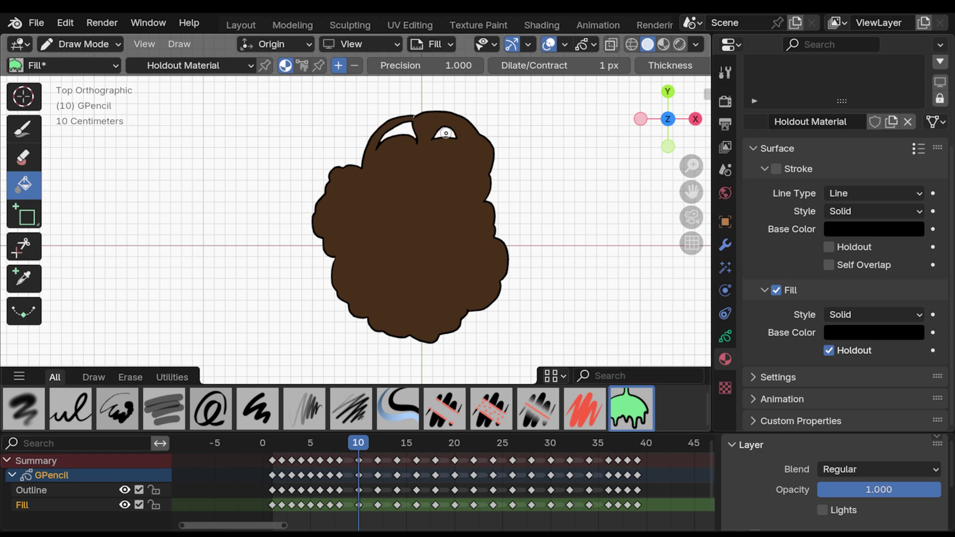
key(Right)
key(Right)
key(Right)
key(Right)
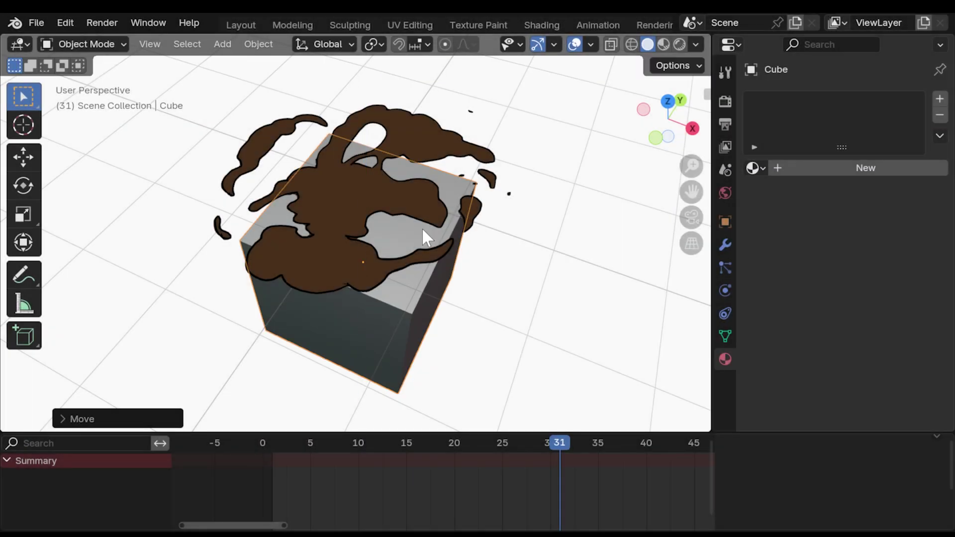
Move the cube along the Y axis to the explosion drawing to test how objects behind it show through the holdout areas
key(g)
key(y)
click(434, 219)
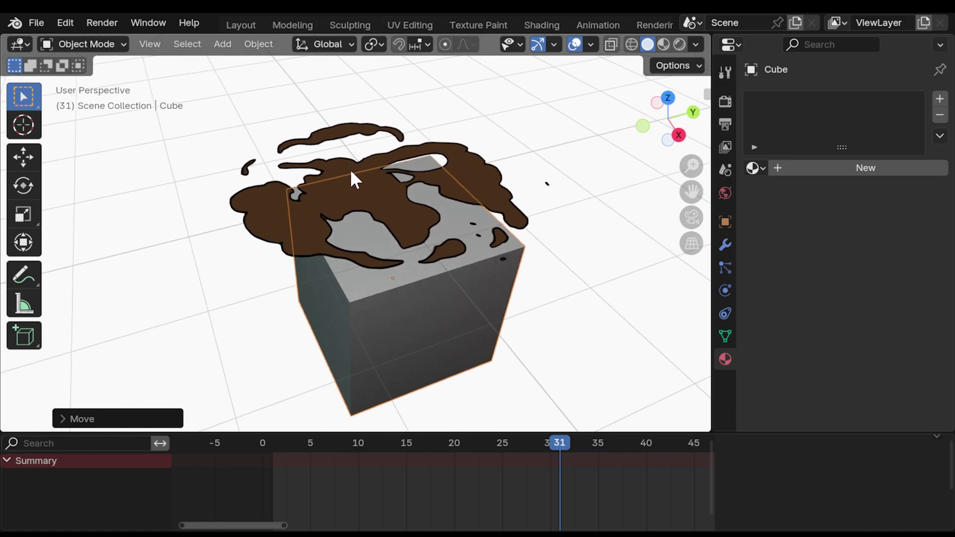
middle_drag(350, 171, 461, 201)
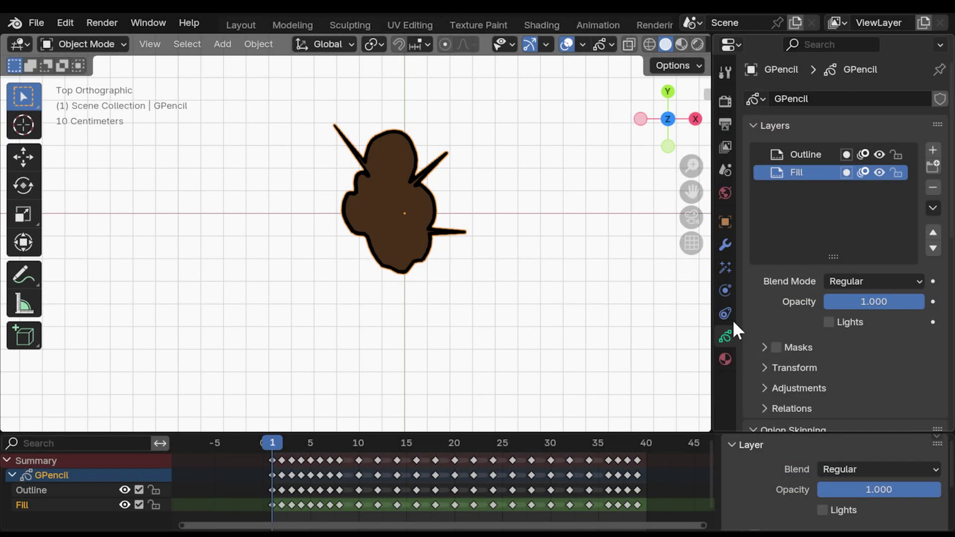
Add a Grease Pencil layer named Outline detail above the Outline layer
click(876, 156)
click(932, 150)
double_click(816, 153)
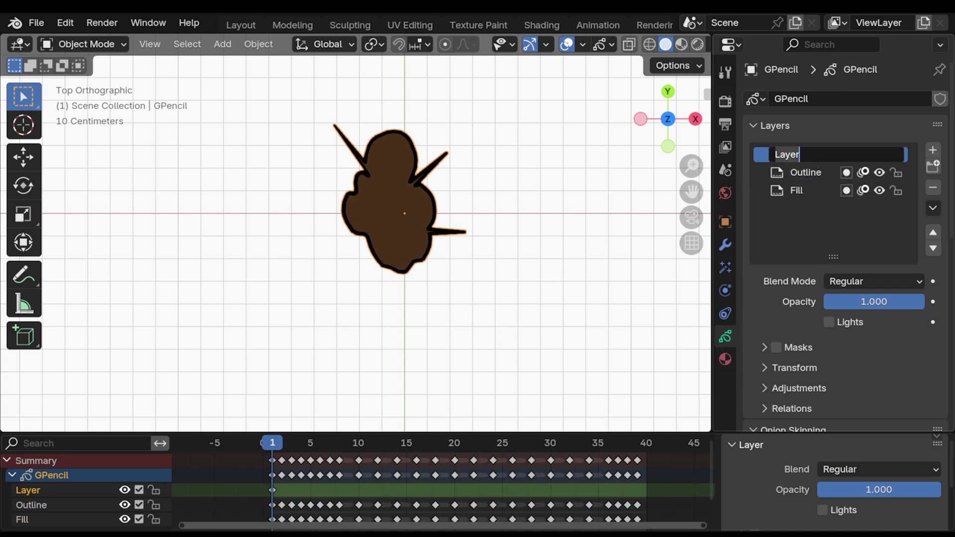
text(Outline detail)
key(Return)
Draw short inner contour lines along the cloud's lobes on frame 1 with the Outline material
click(725, 359)
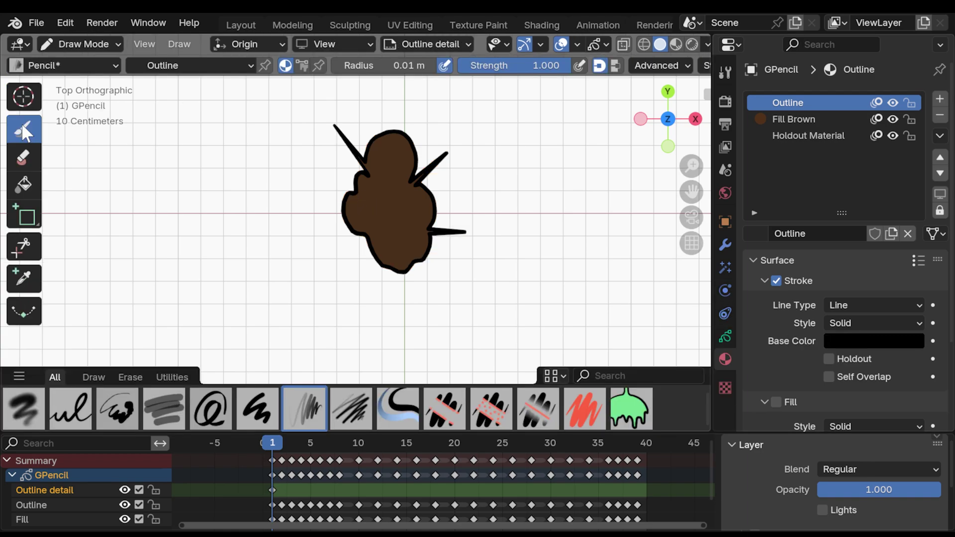
drag(354, 196, 366, 206)
drag(400, 209, 417, 187)
drag(396, 246, 412, 260)
mouse_move(387, 264)
mouse_down()
mouse_move(397, 261)
mouse_move(359, 287)
mouse_up()
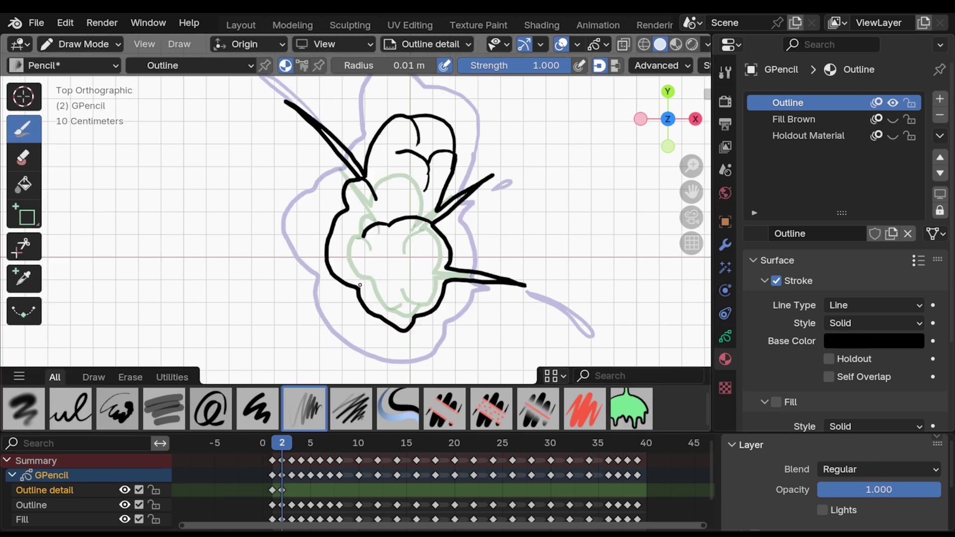
drag(394, 296, 417, 317)
Draw curved detail lines across the cloud's lobes on frames 2 and 3 of the Outline detail layer
key(Right)
drag(344, 169, 370, 188)
drag(312, 191, 340, 212)
drag(365, 138, 407, 154)
drag(423, 148, 472, 154)
scroll(448, 159, down, 2)
drag(389, 289, 418, 293)
drag(331, 287, 363, 289)
Draw detail lines from the outline's notches into the cloud on frame 4 of the Outline detail layer
key(Right)
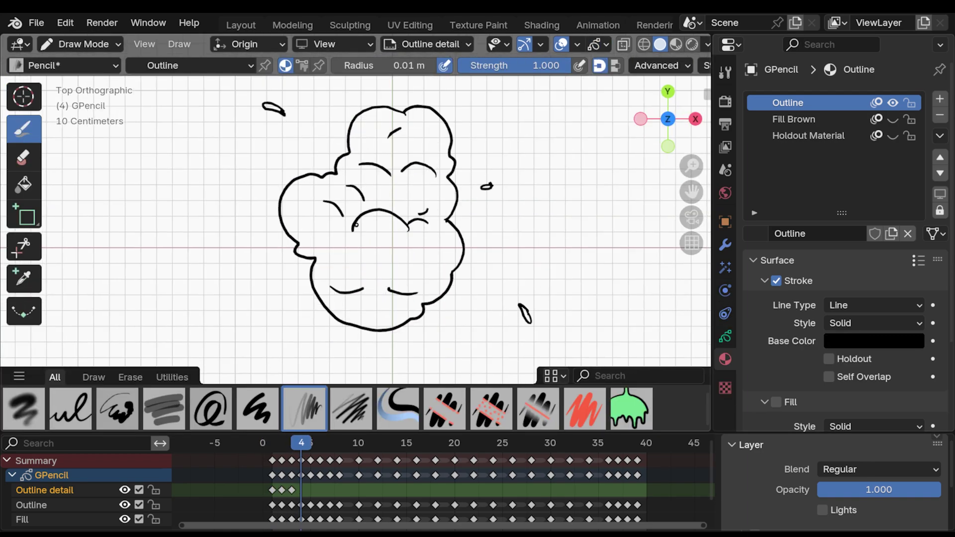
drag(322, 177, 330, 202)
drag(446, 220, 406, 222)
drag(450, 155, 421, 165)
drag(422, 316, 397, 279)
drag(315, 259, 341, 245)
drag(328, 189, 392, 202)
Draw inward detail lines from the cloud's notches on frame 5, undoing one stroke, and add a top detail line on frame 6
key(Right)
drag(396, 104, 405, 136)
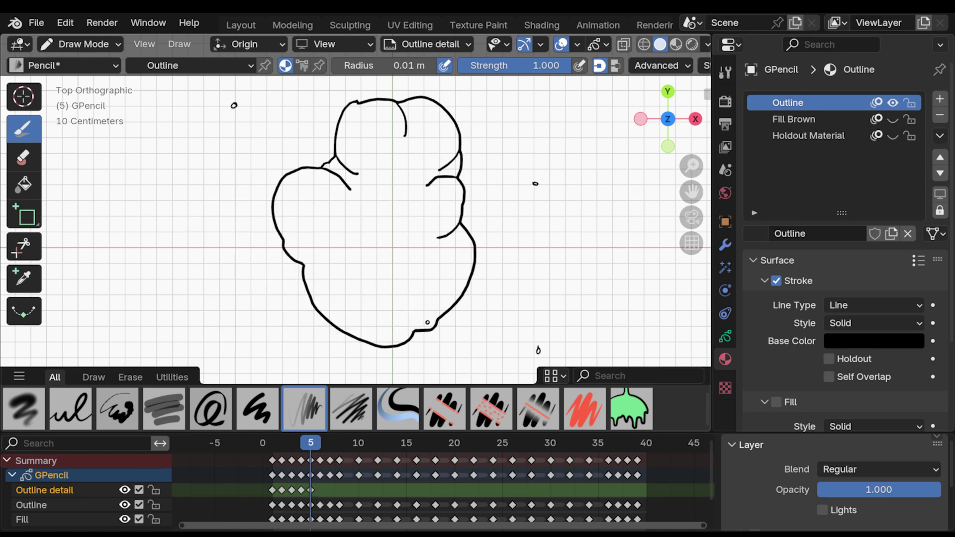
drag(439, 318, 361, 281)
drag(335, 216, 429, 238)
key(ctrl+z)
drag(304, 266, 335, 264)
drag(283, 241, 321, 219)
key(Right)
drag(364, 94, 383, 120)
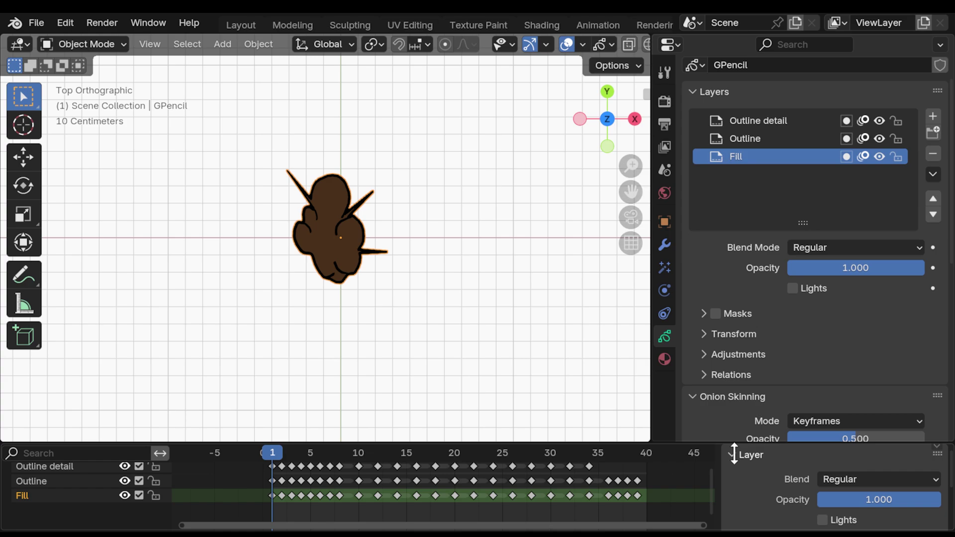
Add a layer named Explosion directly above the Fill layer
click(932, 116)
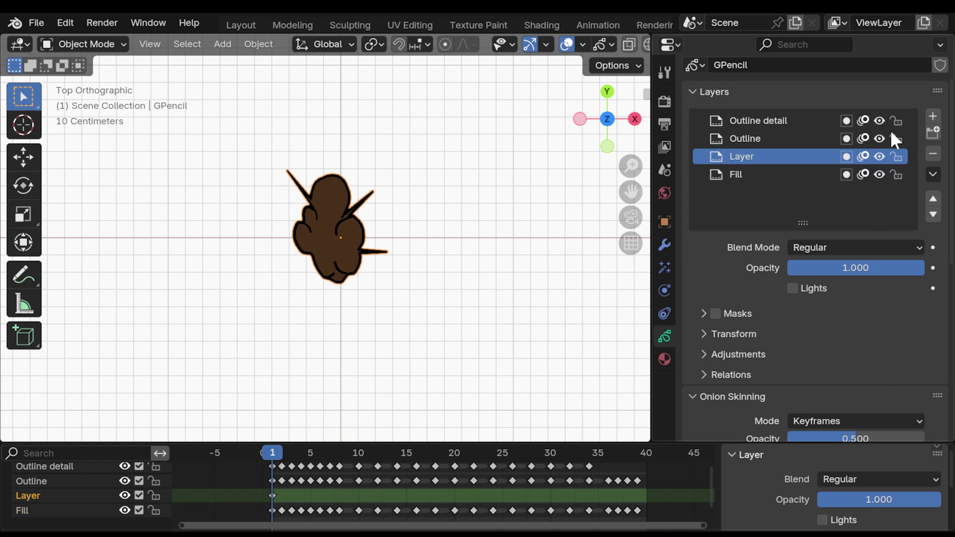
double_click(733, 158)
text(Explosion)
key(Return)
In Draw Mode, add a new material with Stroke disabled, Fill enabled and an orange fill base color
key(ctrl+Tab)
click(664, 359)
click(939, 99)
click(796, 200)
click(716, 280)
scroll(716, 348, down, 1)
click(716, 368)
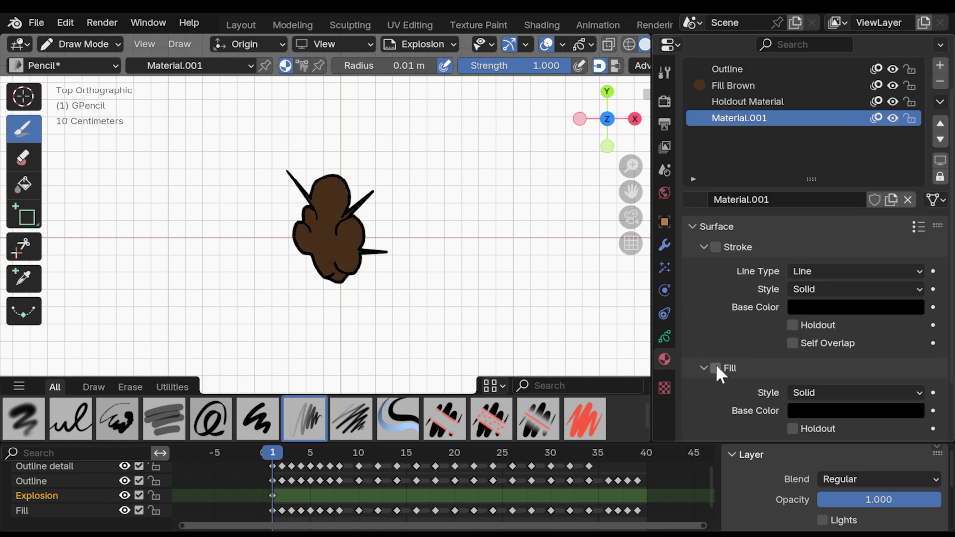
scroll(746, 369, down, 2)
click(846, 342)
drag(911, 122, 912, 97)
drag(808, 172, 801, 181)
drag(913, 95, 913, 76)
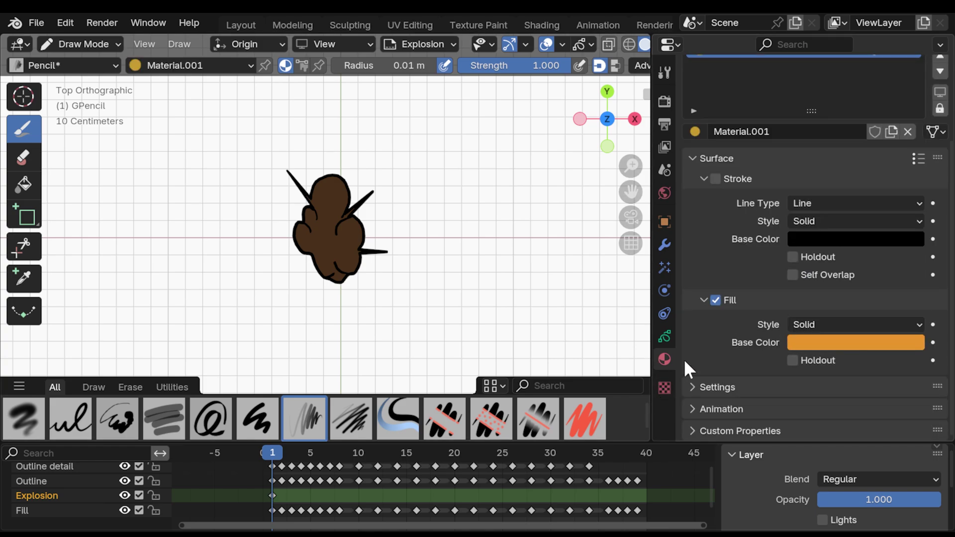
Draw a spiky orange burst in the cloud's center on frame 1 of the Explosion layer and adjust its points in Edit Mode
click(664, 337)
scroll(338, 227, up, 3)
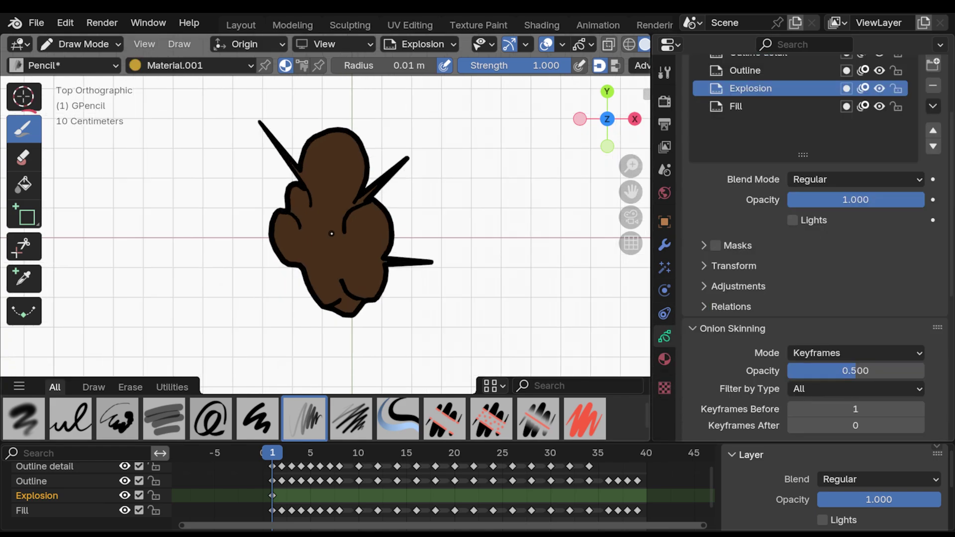
scroll(700, 271, up, 5)
mouse_move(337, 216)
mouse_down()
mouse_move(332, 175)
mouse_move(304, 243)
mouse_move(328, 283)
mouse_move(342, 237)
mouse_move(359, 236)
mouse_up()
key(Tab)
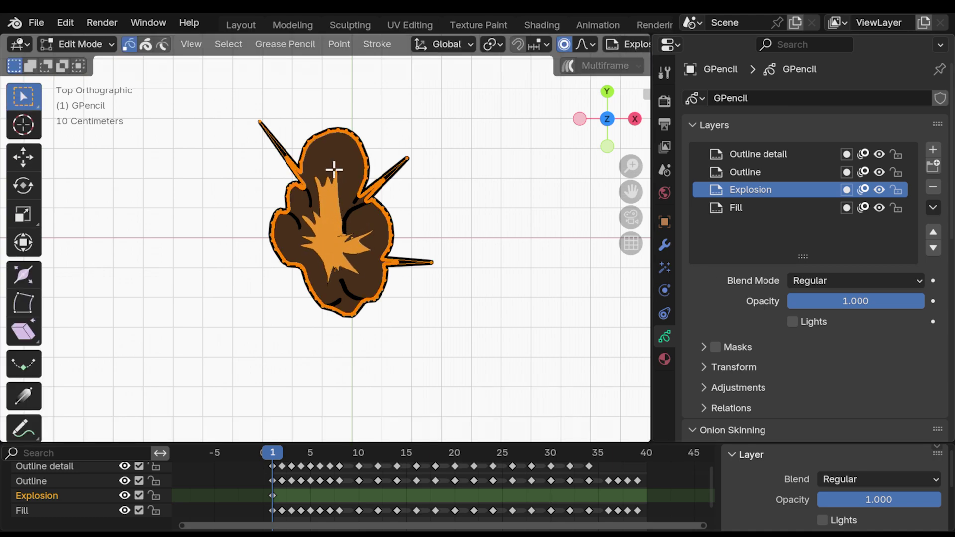
key(g)
click(348, 189)
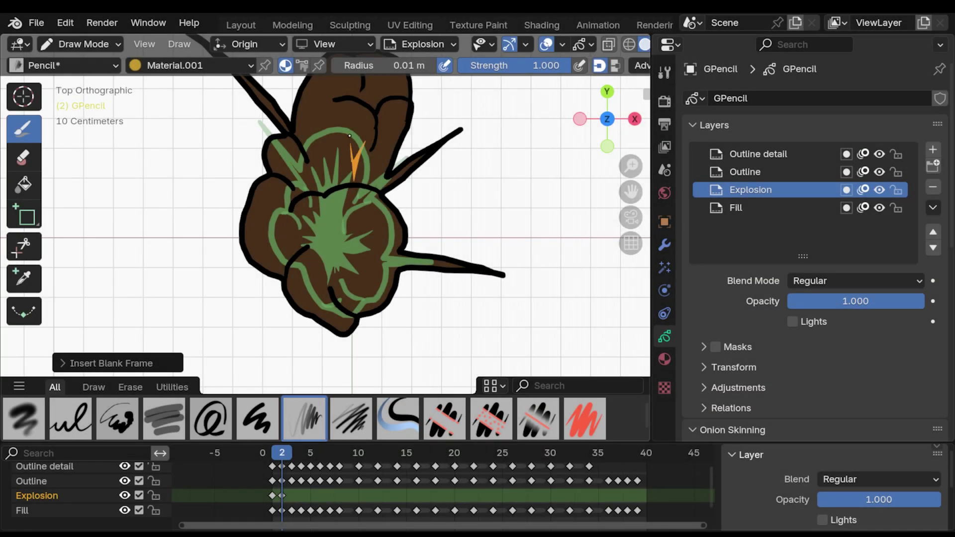
Draw orange burst shapes between the cloud's lobes on frame 2 of the Explosion layer
mouse_move(349, 135)
mouse_down()
mouse_move(332, 131)
mouse_move(317, 188)
mouse_move(355, 185)
mouse_up()
drag(323, 291, 329, 283)
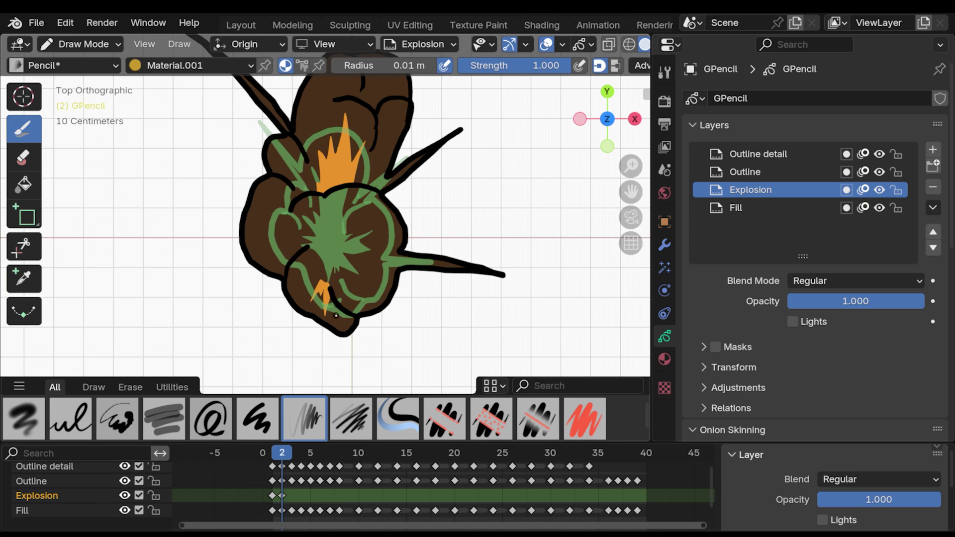
drag(270, 203, 285, 230)
Insert a blank Explosion-layer keyframe at frame 3 and draw three orange bursts in the gaps between the lobes
key(Right)
key(i)
drag(356, 167, 319, 164)
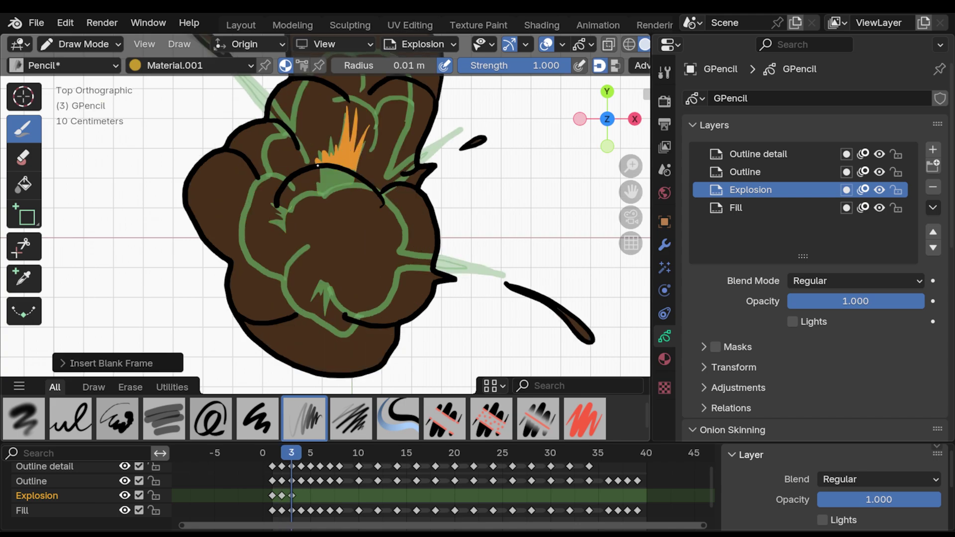
drag(275, 204, 272, 226)
drag(308, 314, 332, 313)
Insert a blank Explosion-layer keyframe at frame 4 and draw upper, left and lower orange bursts between the lobes
key(Right)
key(i)
drag(356, 95, 323, 140)
drag(181, 171, 191, 180)
drag(338, 328, 304, 318)
Insert a blank Explosion-layer keyframe at frame 5 and draw small orange bursts at the upper and left lobe gaps
scroll(318, 318, down, 1)
key(Right)
key(i)
drag(340, 140, 321, 144)
drag(221, 182, 211, 190)
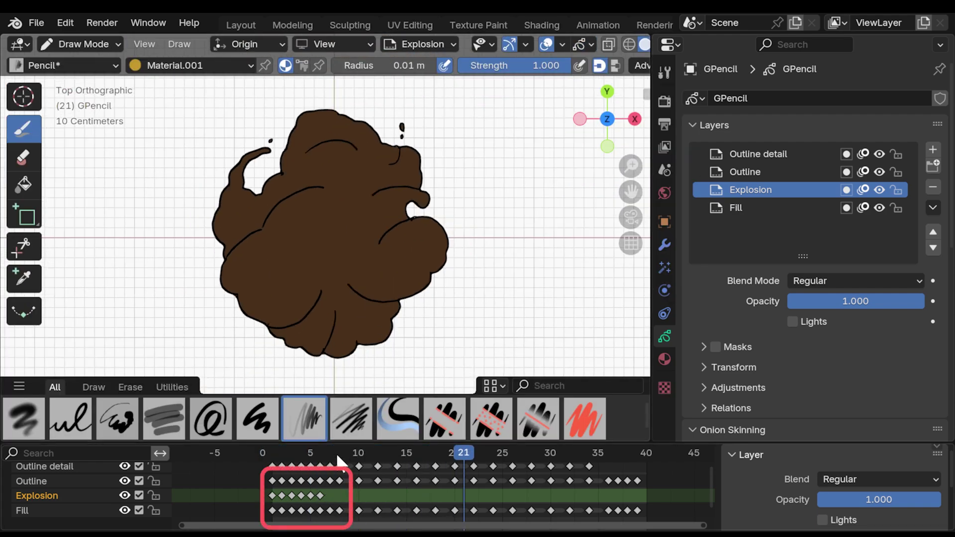
Play the animation from frame 1 and scrub the opening frames to review the orange explosion bursts
click(269, 454)
scroll(495, 241, down, 2)
key(space)
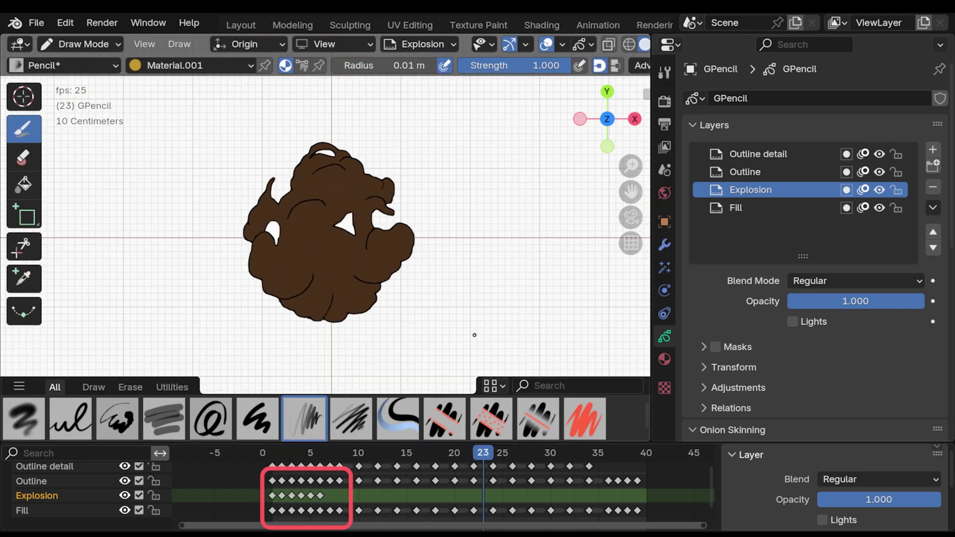
key(space)
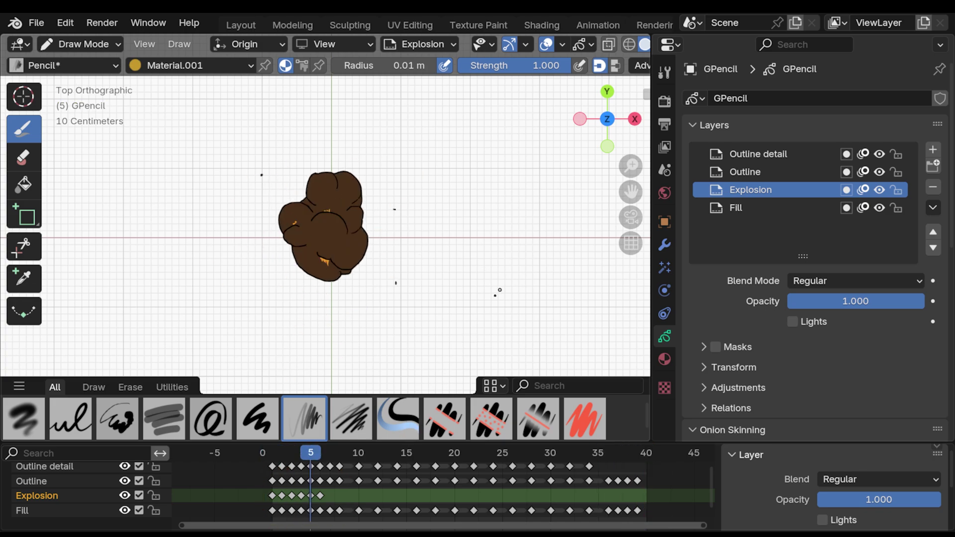
key(space)
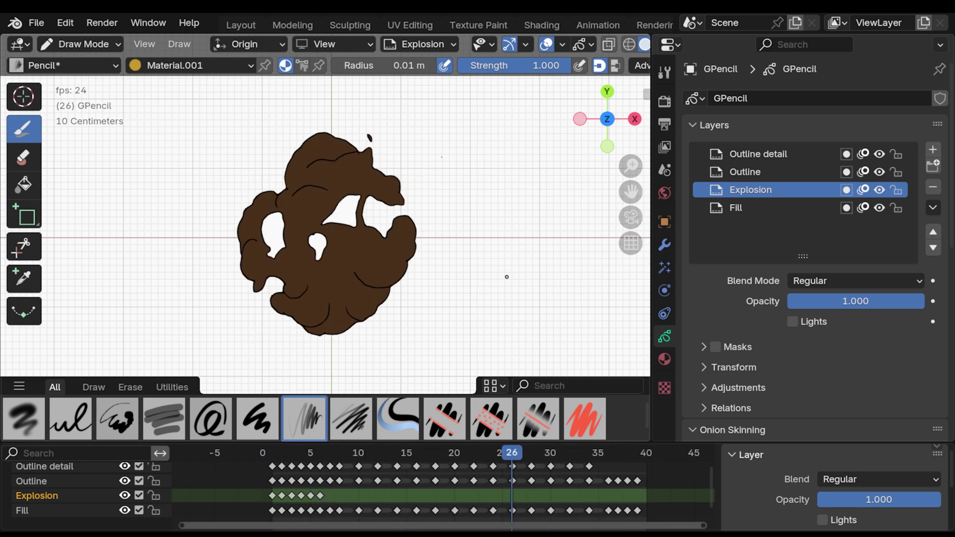
drag(311, 455, 269, 456)
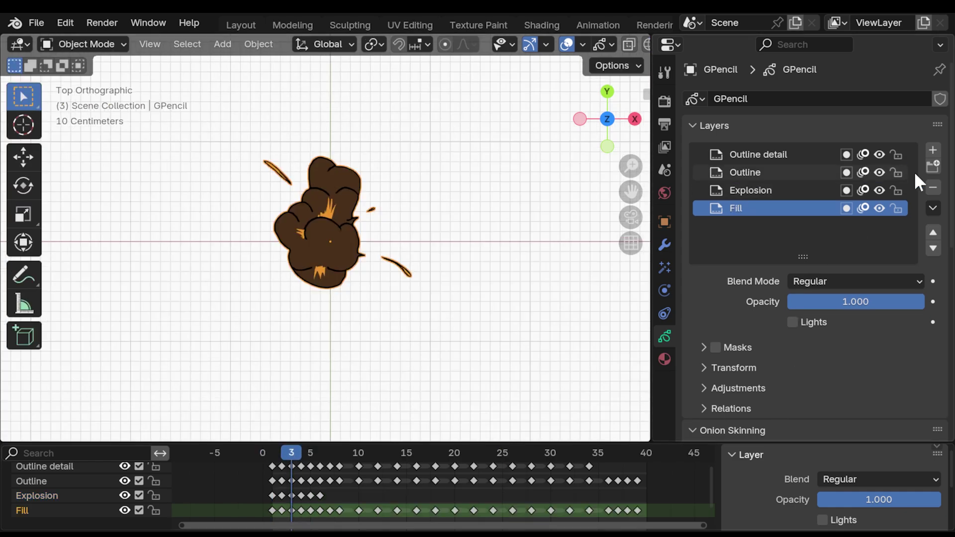
Add a layer named Highlight directly above the Fill layer
click(933, 150)
double_click(736, 208)
text(Highlight)
key(Return)
Switch to Draw Mode and add a new material with its stroke disabled and fill enabled
key(ctrl+Tab)
click(303, 122)
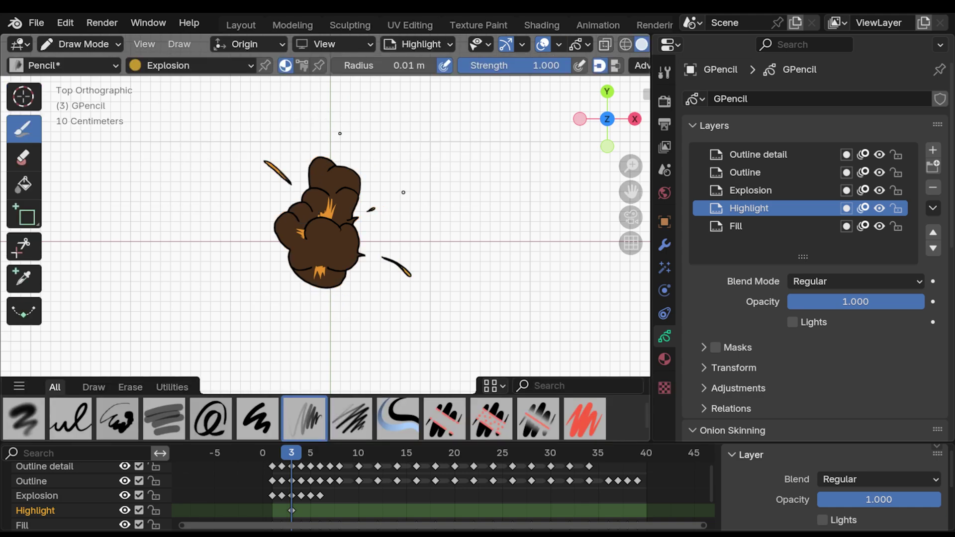
click(664, 359)
click(766, 120)
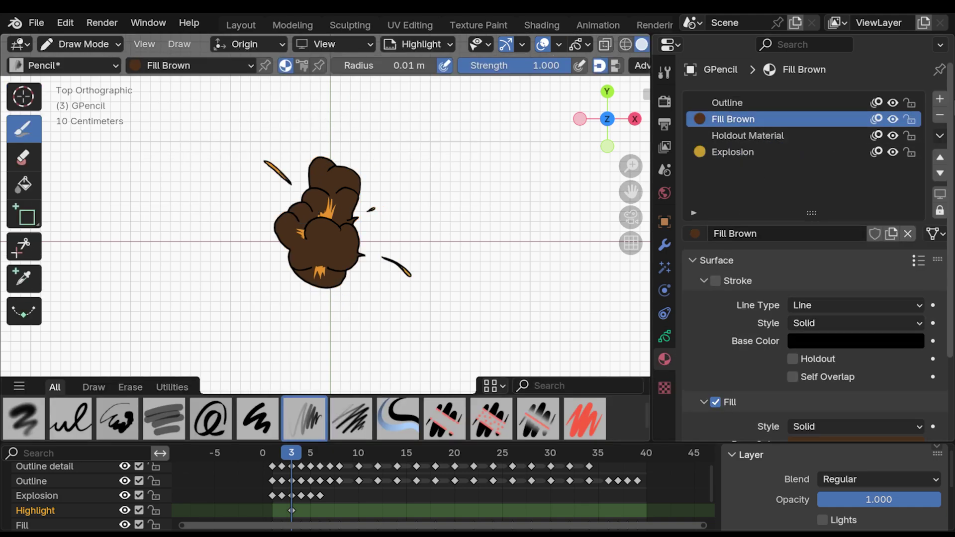
click(939, 99)
click(757, 198)
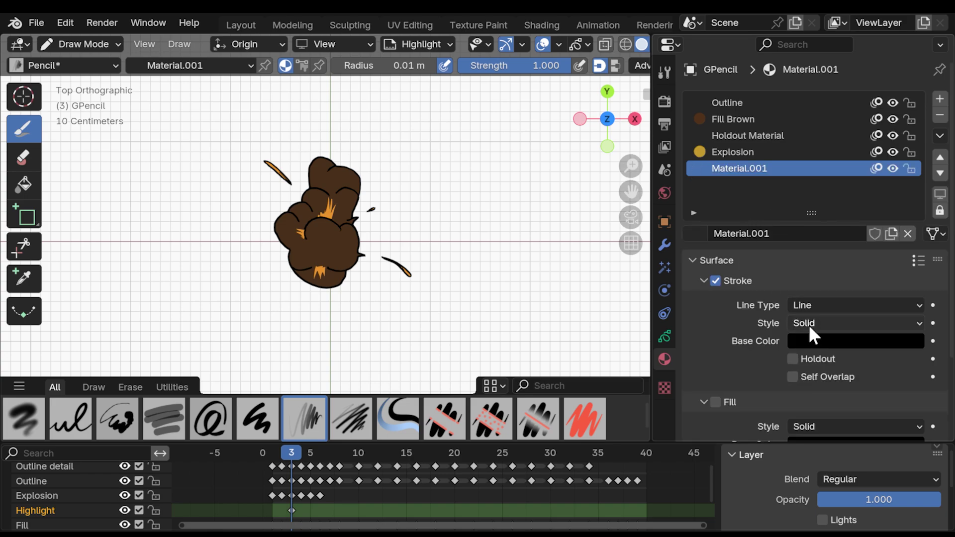
click(716, 402)
scroll(828, 398, down, 5)
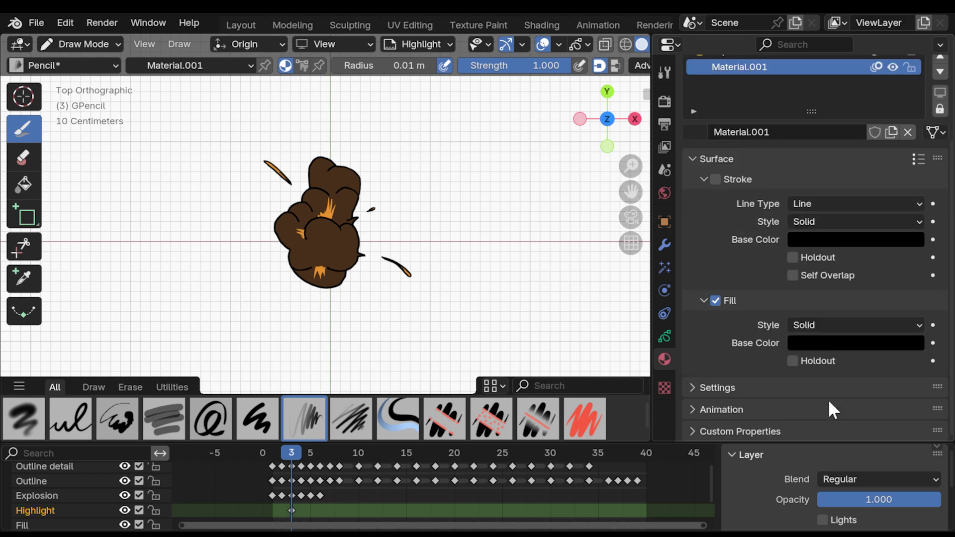
Set the new material's fill base color to a lighter brown and rename the material Highlight
scroll(850, 344, up, 3)
click(855, 410)
drag(912, 231, 911, 213)
double_click(812, 134)
text(Bri)
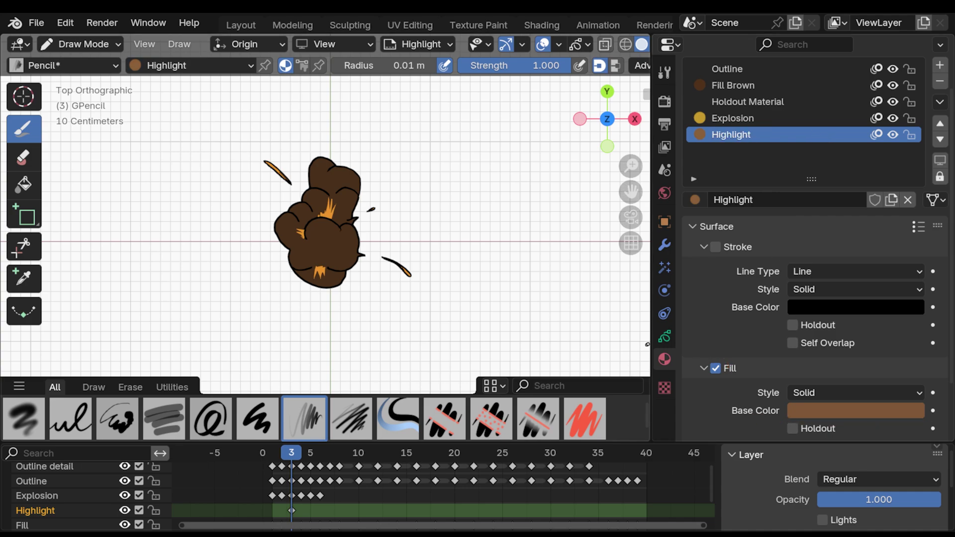
click(664, 334)
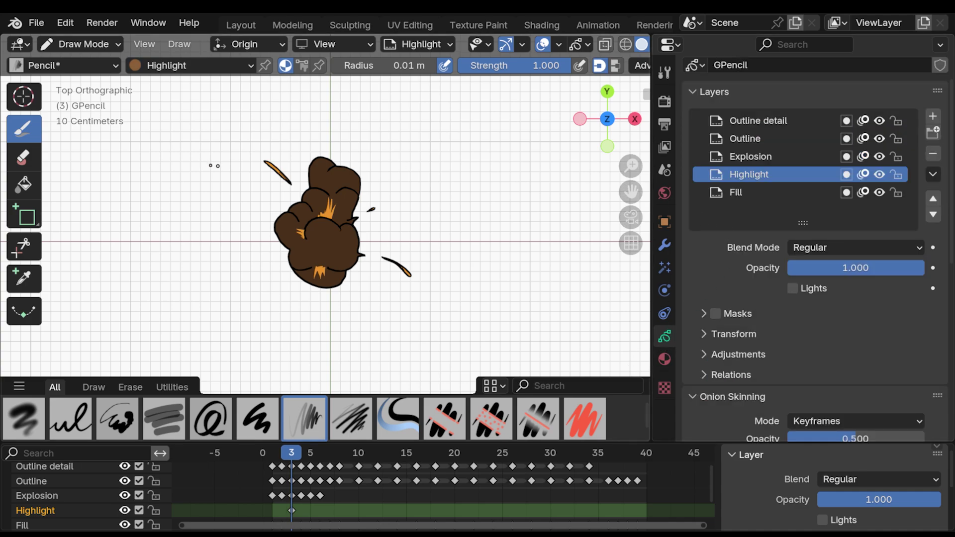
Draw lighter-brown highlights along the lobes' upper edges on the Highlight layer at frames 3 and 2
scroll(298, 199, up, 4)
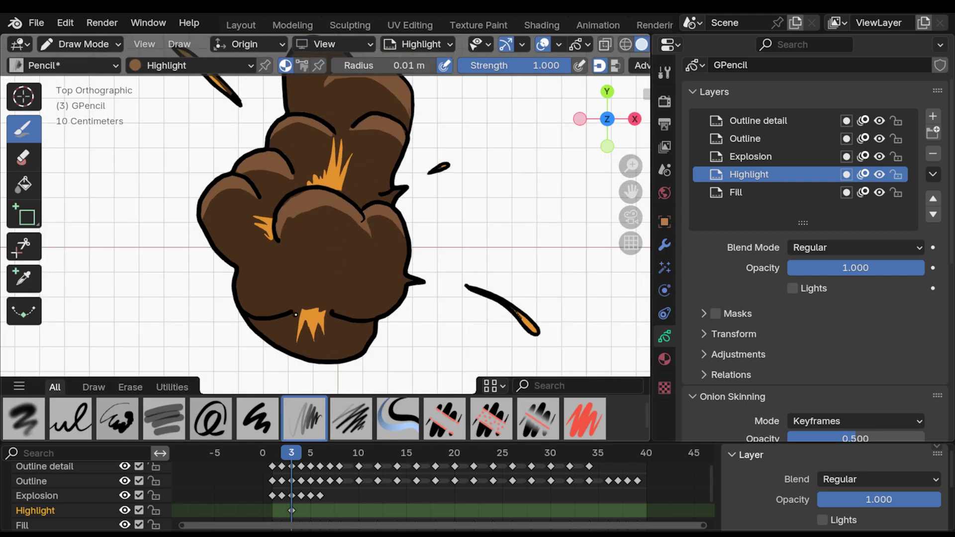
scroll(300, 311, down, 3)
key(Left)
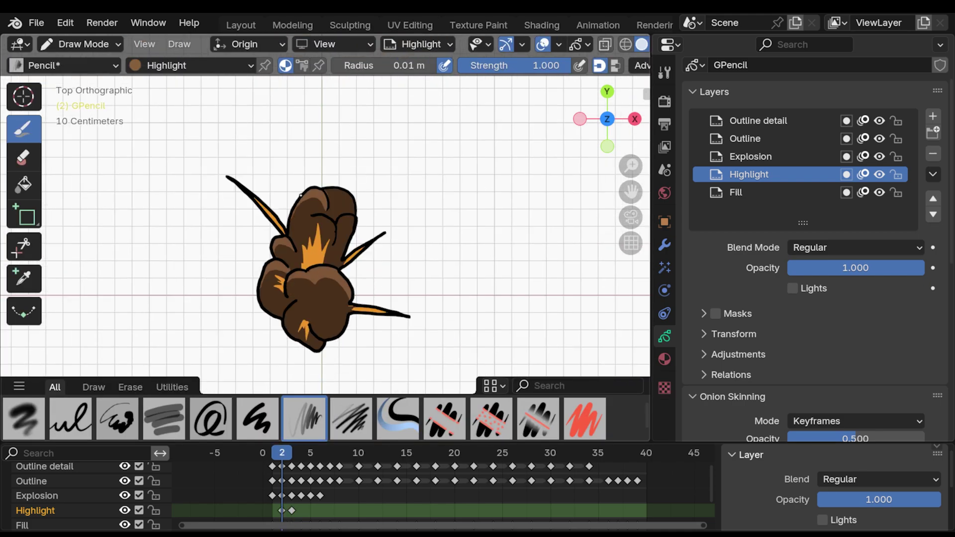
drag(327, 191, 353, 210)
drag(354, 215, 306, 234)
drag(285, 315, 315, 301)
drag(313, 325, 319, 337)
scroll(349, 298, down, 2)
Draw highlights on the upper, left and lower lobes at frame 1 on the Highlight layer
key(Left)
scroll(344, 298, up, 3)
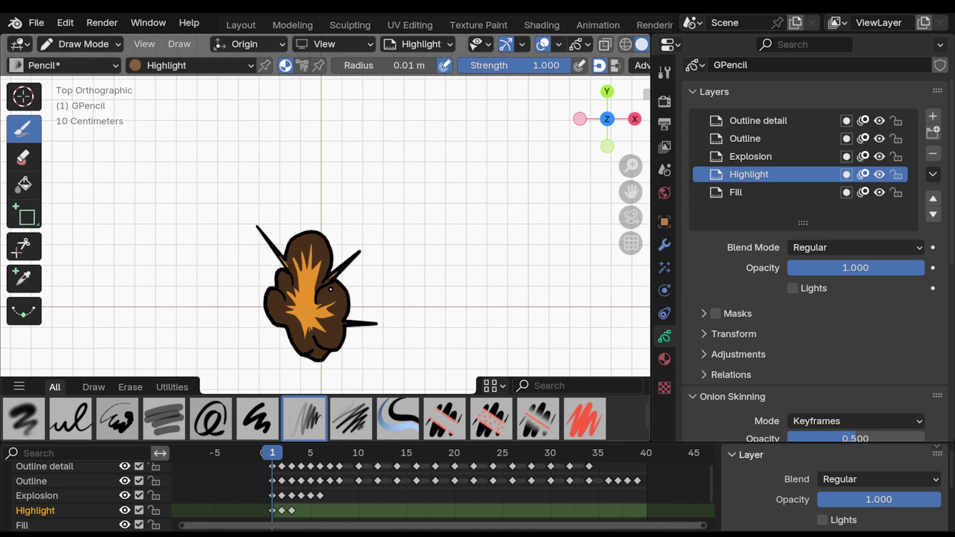
drag(290, 260, 328, 252)
drag(323, 284, 346, 310)
drag(269, 311, 290, 293)
drag(336, 323, 317, 337)
Insert a blank Highlight-layer keyframe at frame 4 and draw highlights along the upper edges of the lobes
key(Right)
key(Right)
key(Right)
key(i)
drag(209, 277, 321, 248)
mouse_move(236, 244)
mouse_down()
mouse_move(180, 275)
mouse_move(231, 222)
mouse_up()
drag(250, 207, 273, 185)
mouse_move(266, 175)
mouse_down()
mouse_move(344, 135)
mouse_move(267, 162)
mouse_up()
drag(344, 129, 395, 167)
drag(342, 275, 414, 298)
drag(252, 303, 292, 339)
Draw highlights on the top, middle and lower lobes at frame 6 on the Highlight layer
scroll(308, 247, down, 2)
key(Right)
key(Right)
drag(330, 131, 388, 153)
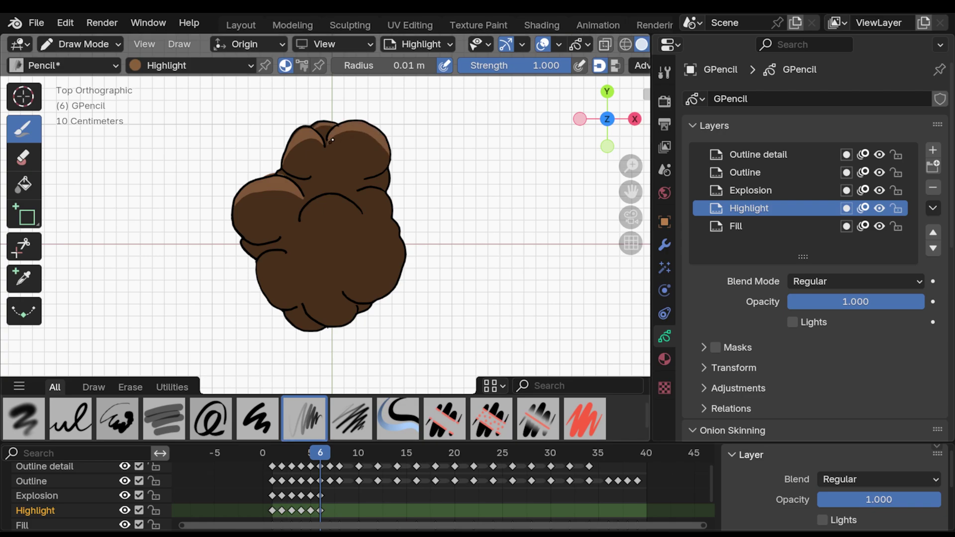
drag(356, 190, 391, 210)
drag(302, 219, 363, 199)
mouse_move(258, 275)
mouse_down()
mouse_move(293, 251)
mouse_move(312, 286)
mouse_move(305, 301)
mouse_up()
drag(344, 294, 390, 242)
Draw inner outlines around the lower lobes at frame 6 on the Outline detail layer with the Outline material
click(745, 155)
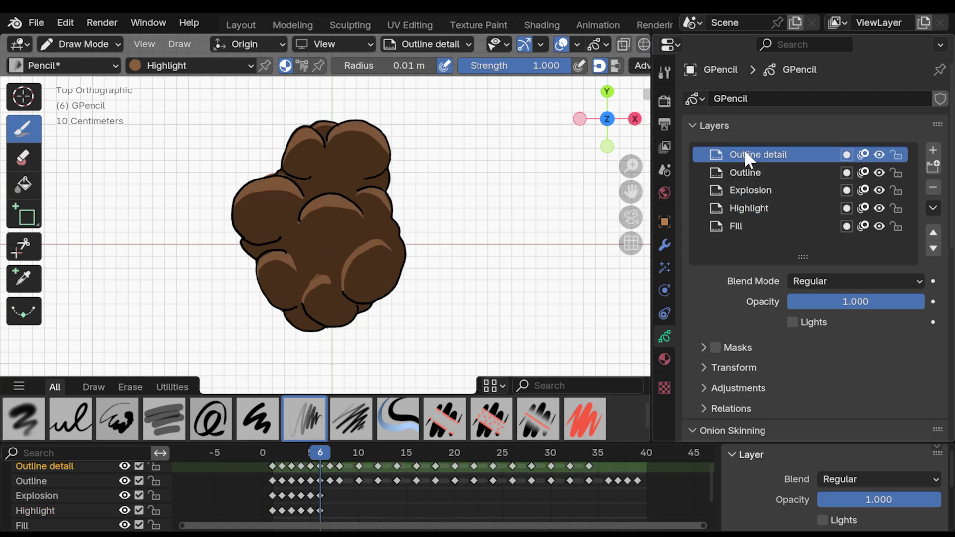
click(174, 67)
click(119, 98)
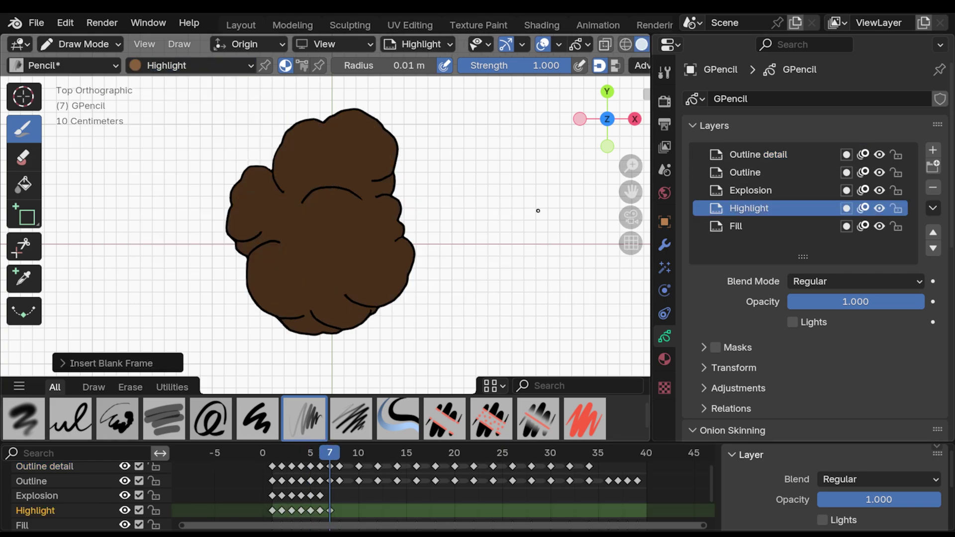
Draw Highlight-material highlights along the lobes' upper edges at frame 7 on the Highlight layer, redrawing the lower one
drag(301, 207, 359, 195)
drag(369, 213, 398, 199)
mouse_move(276, 169)
mouse_down()
mouse_move(299, 145)
mouse_move(330, 145)
mouse_up()
drag(249, 263, 293, 257)
drag(379, 259, 412, 249)
drag(312, 261, 355, 254)
key(ctrl+z)
drag(341, 289, 379, 264)
key(ctrl+z)
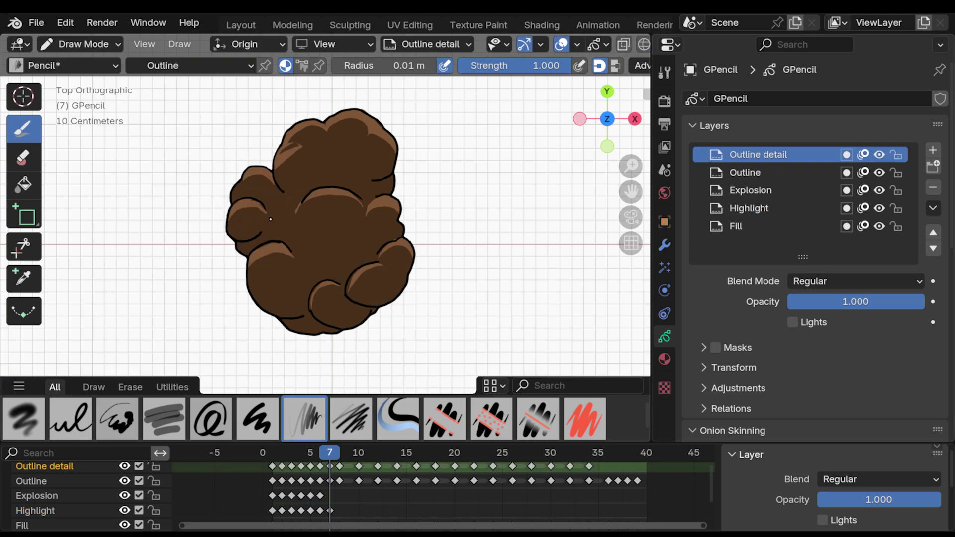
Insert a blank Highlight-layer keyframe at frame 8 and draw highlights along the lobe tops with the Highlight material
key(Right)
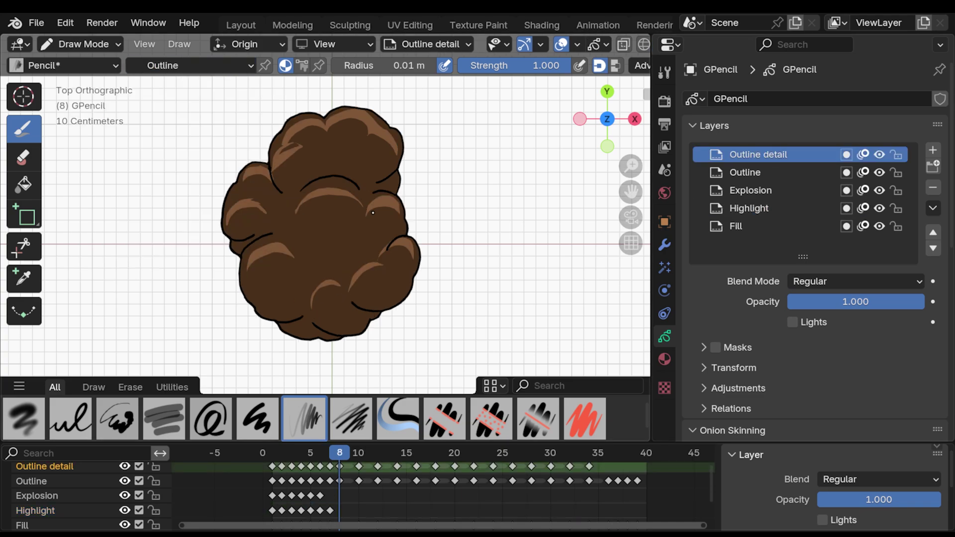
click(749, 208)
click(190, 65)
click(191, 130)
key(i)
drag(271, 158, 328, 128)
drag(326, 119, 350, 117)
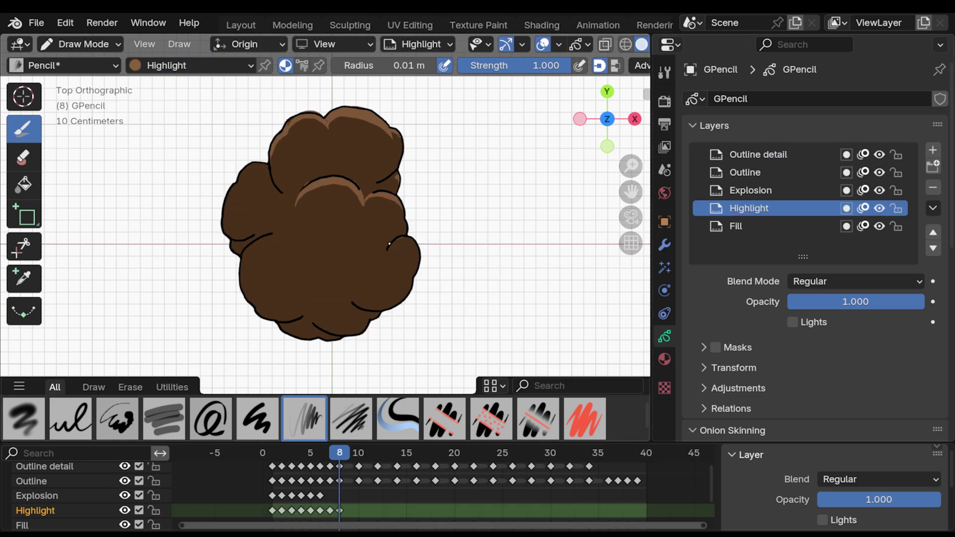
key(ctrl+z)
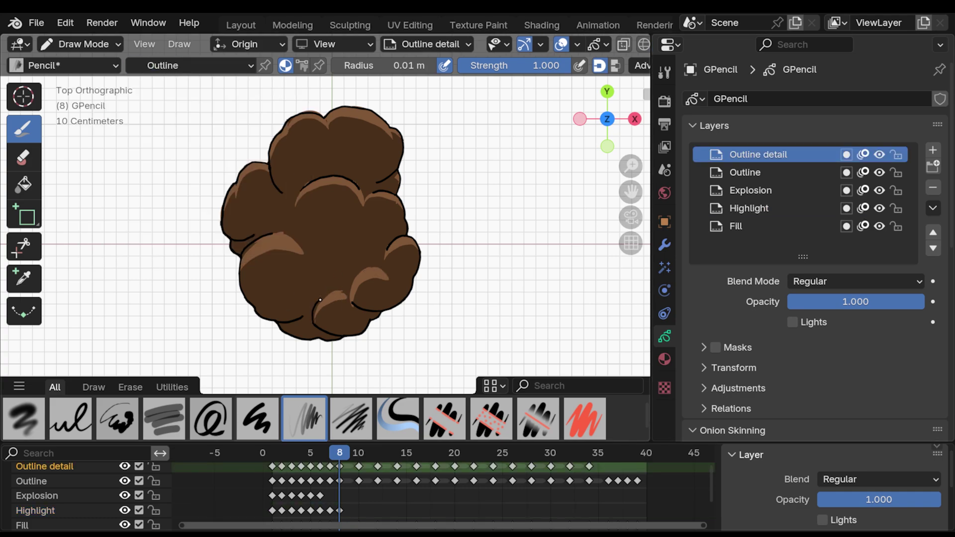
Compare the neighbouring frames, insert a blank Highlight-layer keyframe at frame 10 and draw highlights along the lobe tops
key(Left)
key(Left)
key(Right)
key(Right)
key(Right)
key(Right)
key(i)
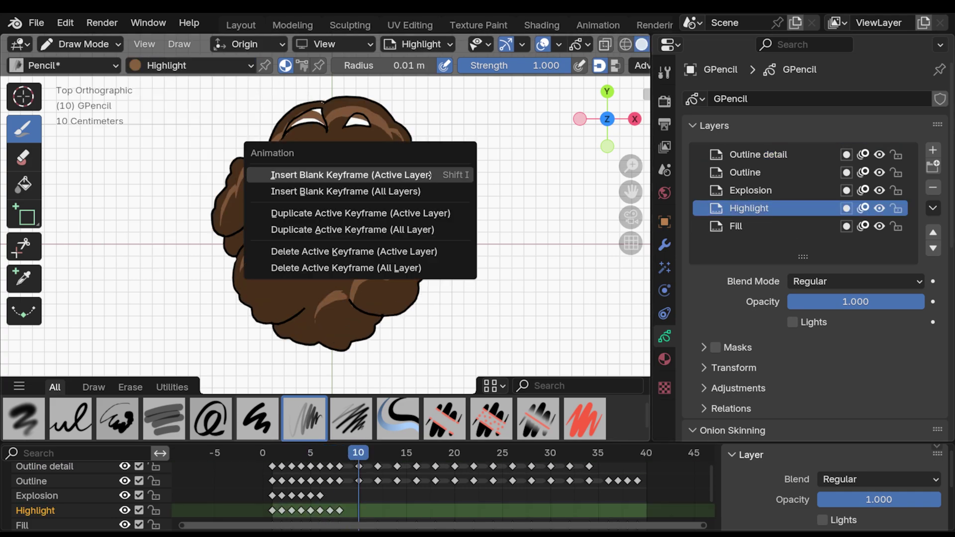
click(431, 173)
drag(297, 190, 364, 189)
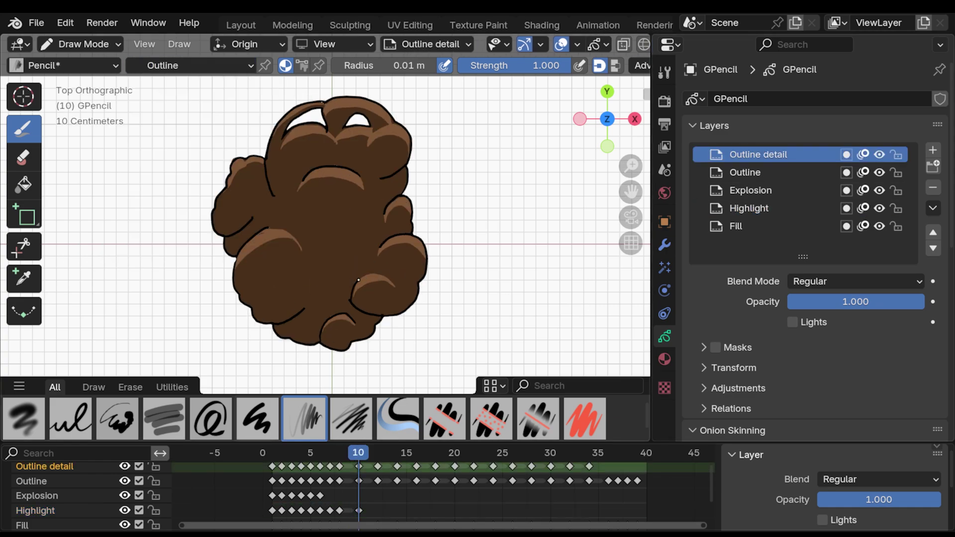
Draw highlights on the left and middle lobes at frame 12 on the Highlight layer and play the animation
key(Right)
key(Right)
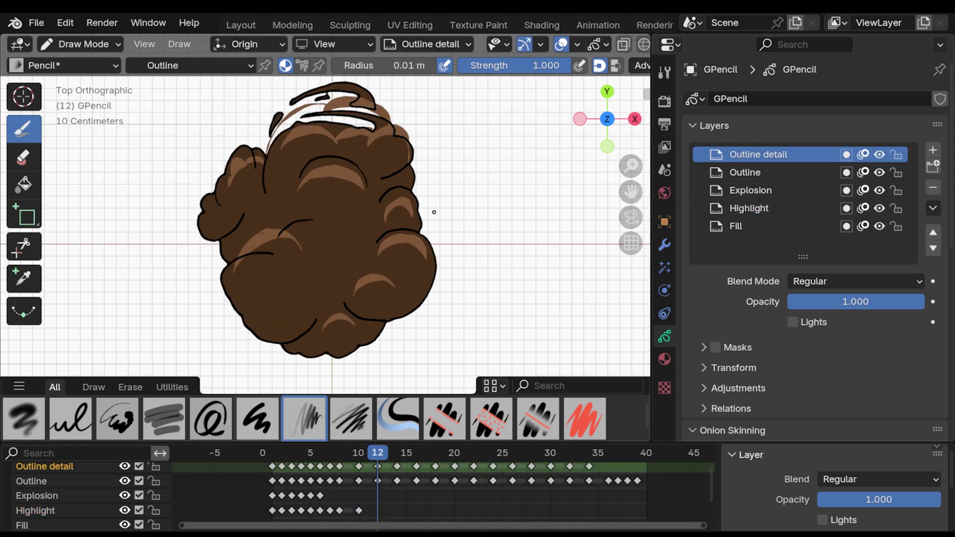
click(767, 213)
mouse_move(230, 168)
mouse_down()
mouse_move(252, 158)
mouse_move(228, 170)
mouse_up()
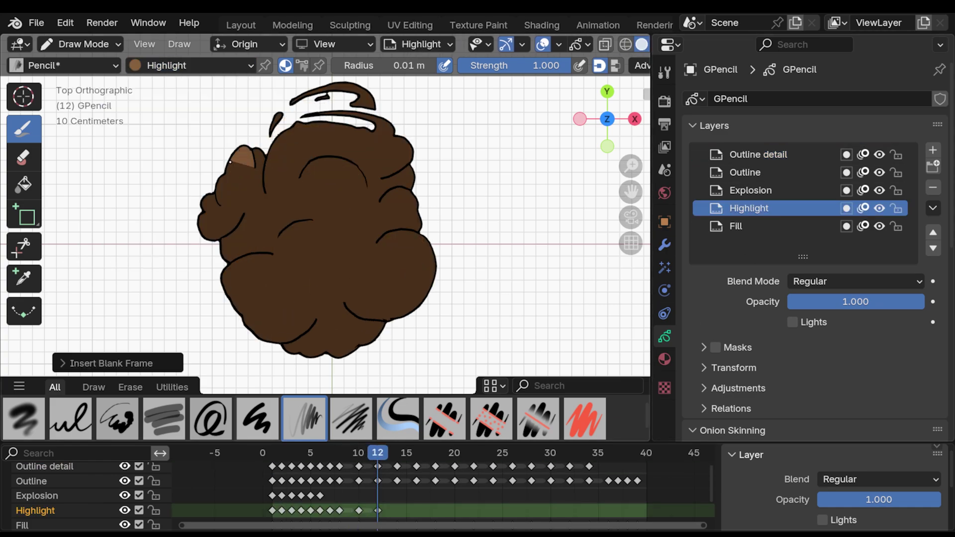
drag(242, 193, 217, 187)
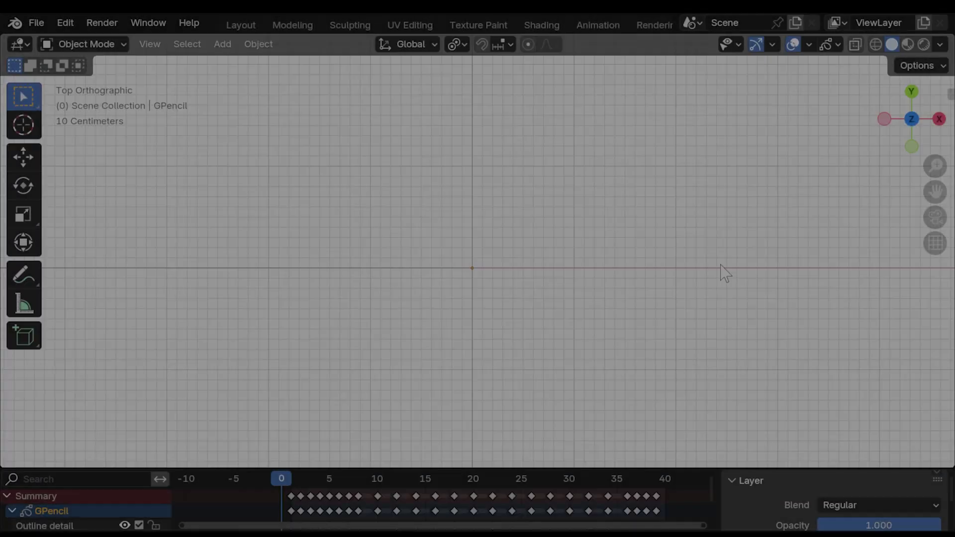
key(space)
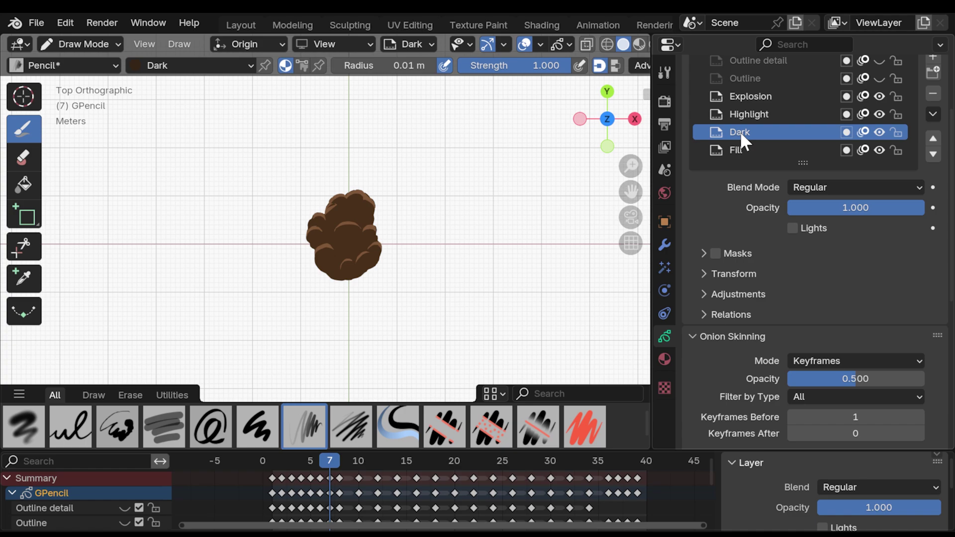
Draw Dark-material shading along the lobes' lower edges at frame 7 on a Dark layer directly above Fill
scroll(349, 223, up, 6)
scroll(816, 248, up, 5)
drag(356, 313, 409, 341)
mouse_move(407, 293)
mouse_down()
mouse_move(495, 246)
mouse_move(451, 311)
mouse_up()
drag(321, 325, 276, 298)
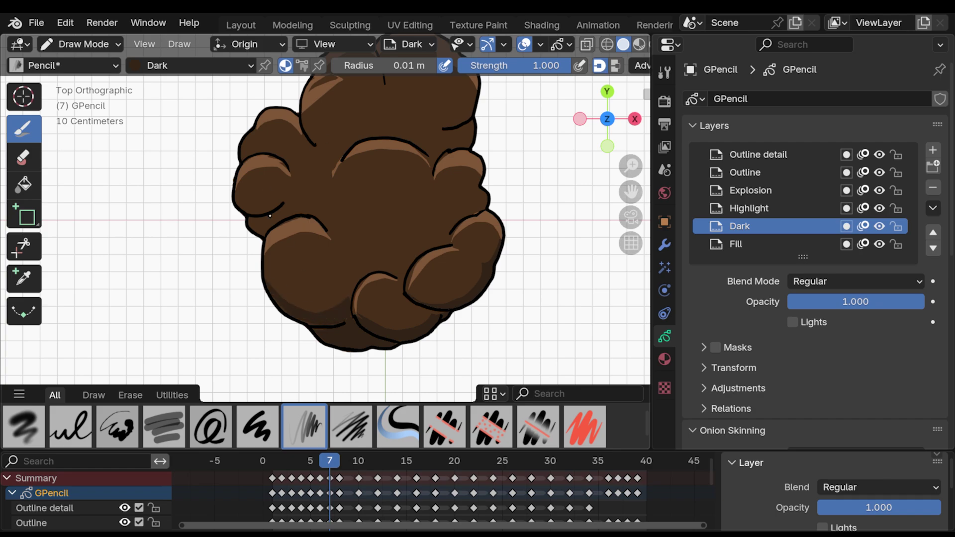
key(Tab)
key(g)
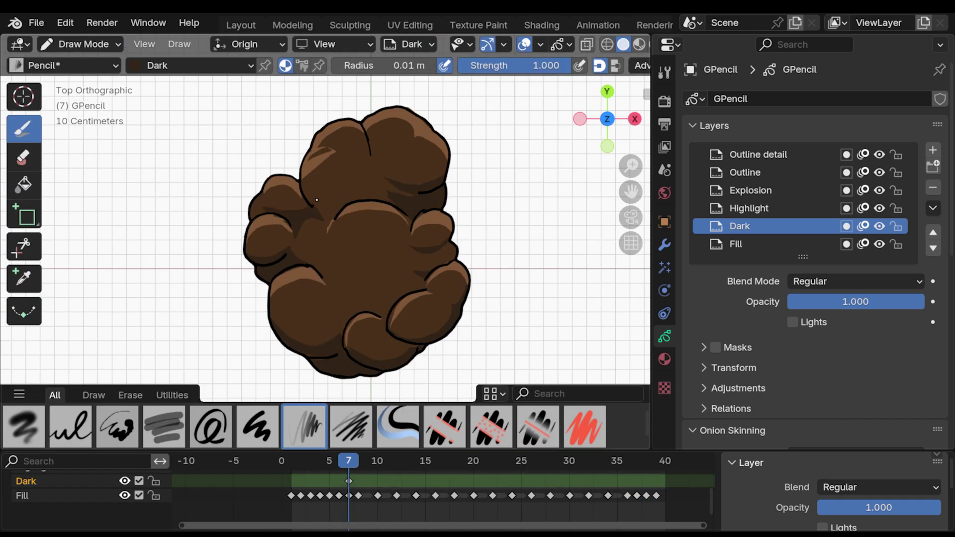
scroll(299, 206, down, 1)
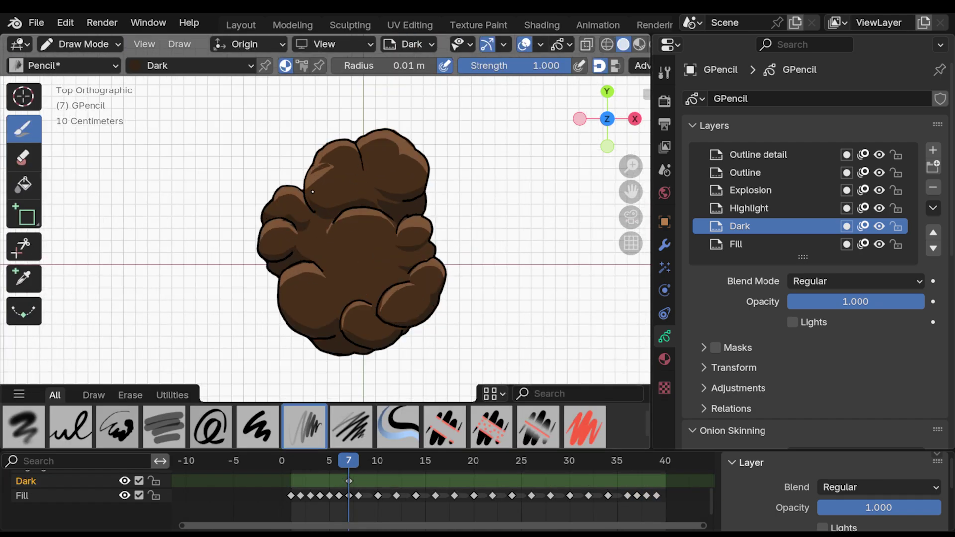
Insert a blank Dark-layer keyframe at frame 8 and draw shadows beneath the lobes, toggling the layer's visibility to compare
key(Right)
key(i)
drag(392, 204, 427, 196)
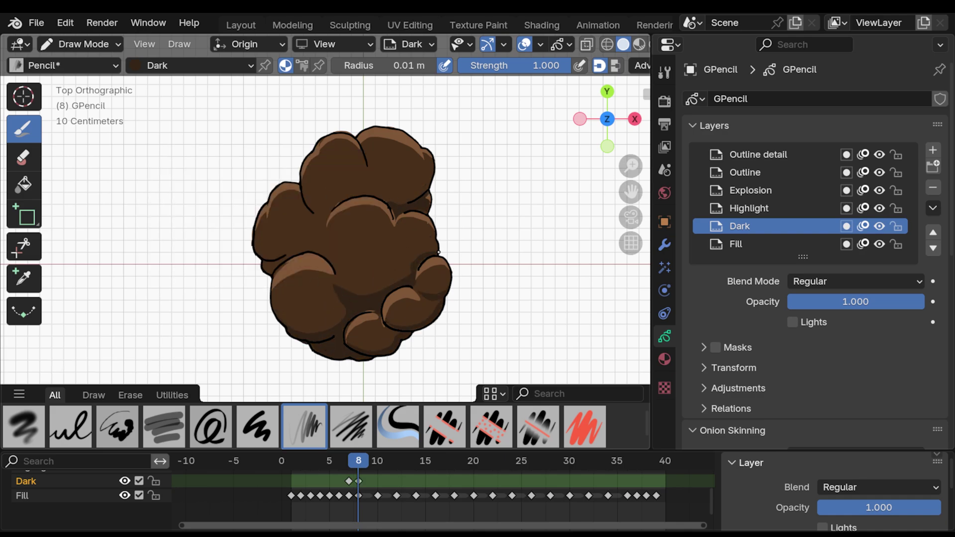
drag(365, 184, 427, 192)
click(880, 226)
click(879, 227)
mouse_move(314, 215)
mouse_down()
mouse_move(269, 257)
mouse_move(254, 243)
mouse_up()
Compare the previous frames and draw dark shading beneath the upper lobes and between the lower lobes at frame 10
scroll(331, 208, down, 1)
key(Left)
key(Right)
key(Right)
key(Right)
drag(415, 200, 378, 194)
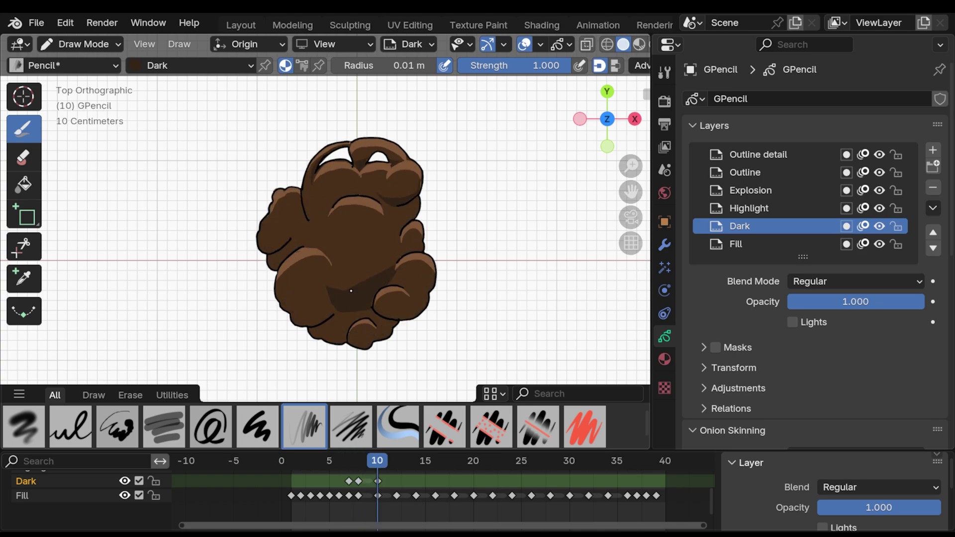
drag(373, 296, 385, 306)
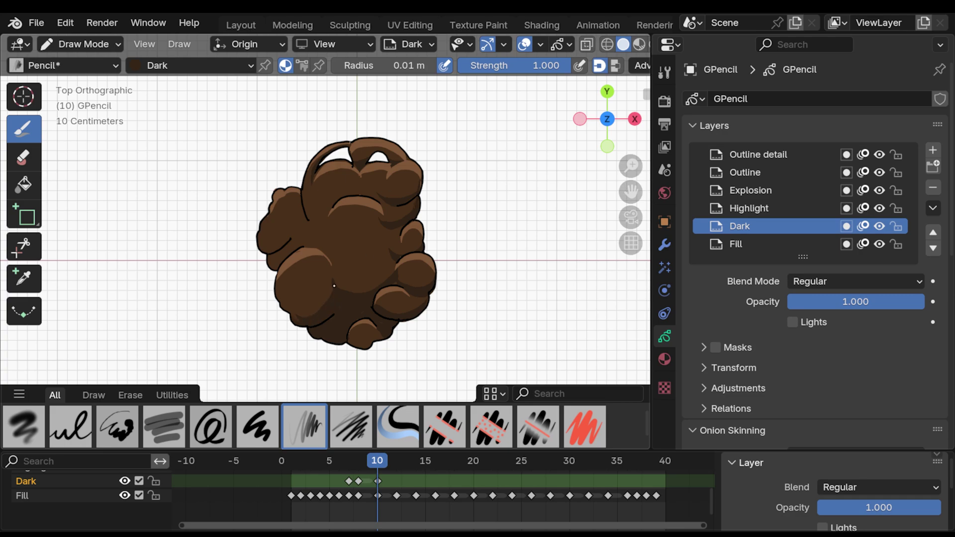
Insert a blank Dark-layer keyframe at frame 12 and draw shadows on the left and lower lobes
key(Right)
key(Right)
key(i)
mouse_move(259, 252)
mouse_down()
mouse_move(296, 230)
mouse_move(248, 249)
mouse_up()
drag(288, 268, 272, 276)
drag(371, 300, 409, 323)
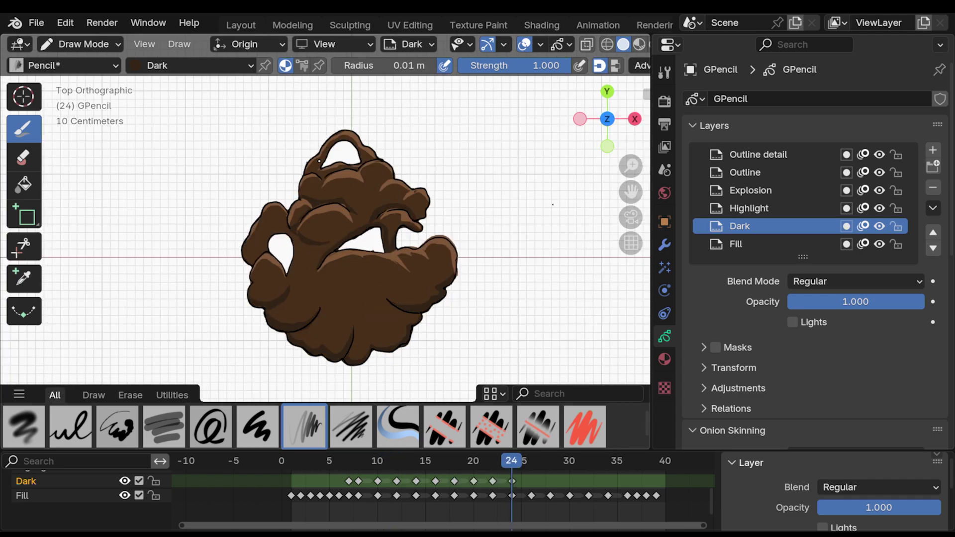
Insert a blank Dark-layer keyframe at frame 26 and draw shadows along the undersides of the smoke shapes
key(Right)
key(Right)
key(i)
drag(296, 258, 324, 260)
drag(358, 201, 416, 211)
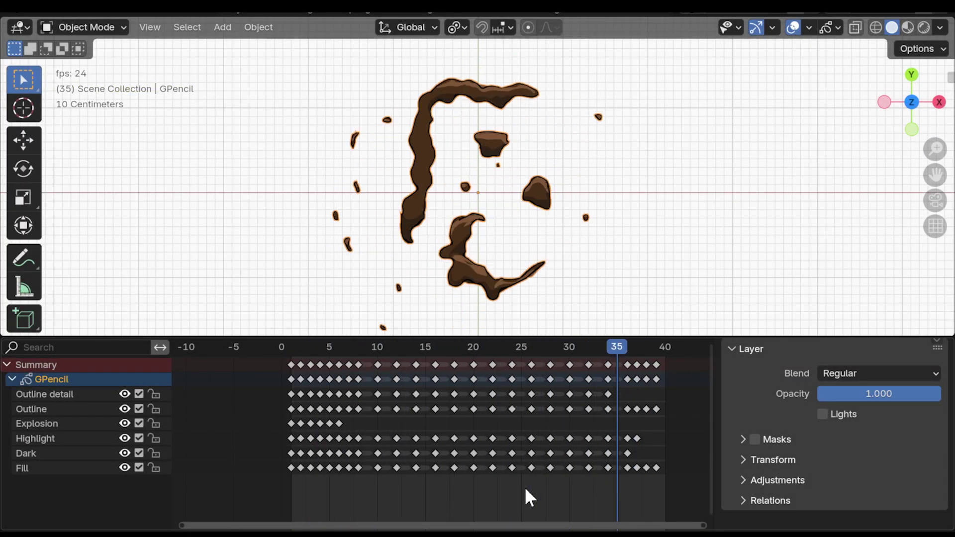
Stop playback, disable the Outline detail and Outline layers, and play the animation again
key(space)
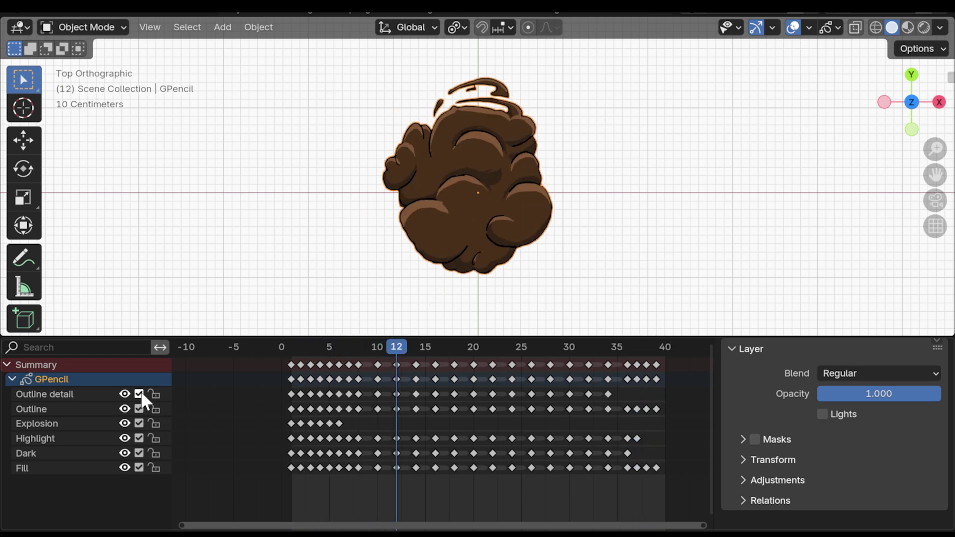
drag(139, 394, 140, 409)
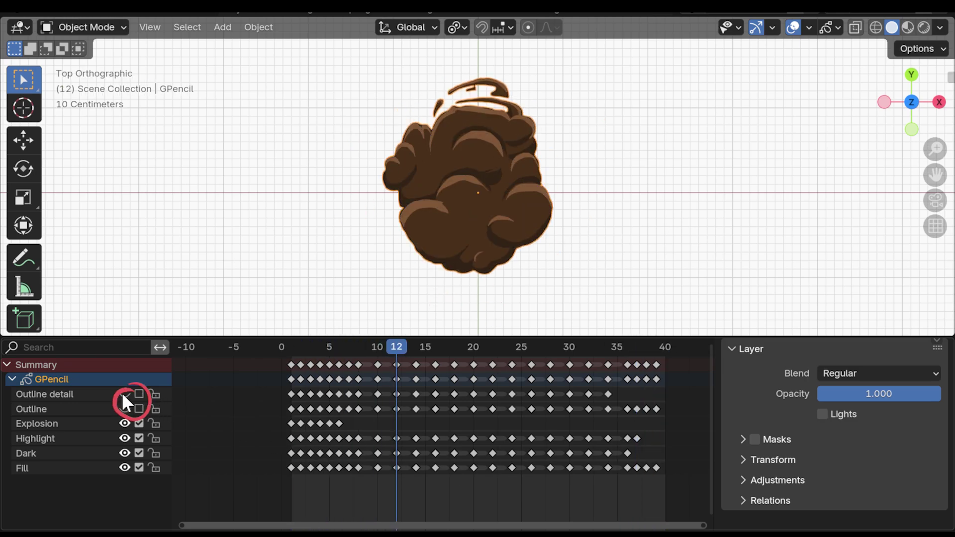
key(space)
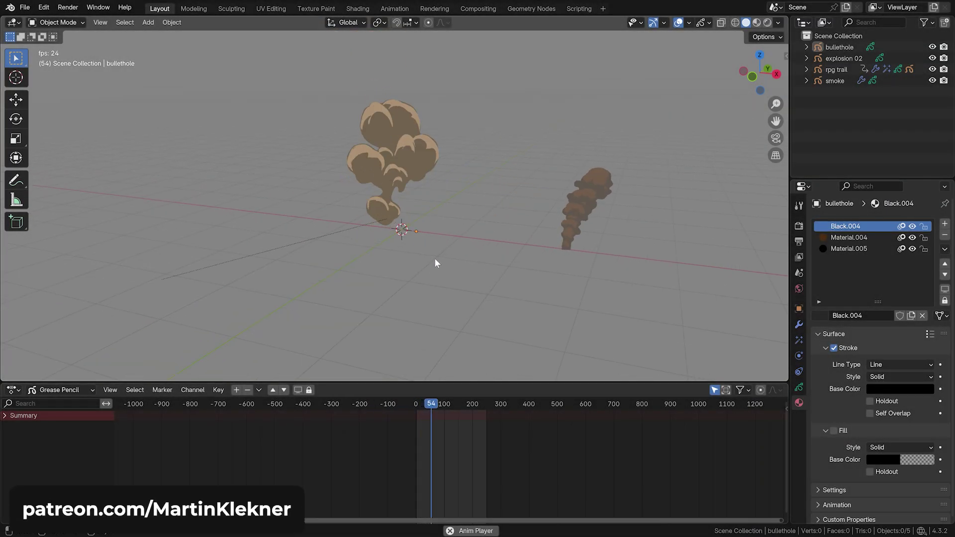
Inspect the effects scene during playback, selecting the bullethole object and viewing it up close
middle_drag(434, 258, 422, 258)
scroll(424, 258, up, 2)
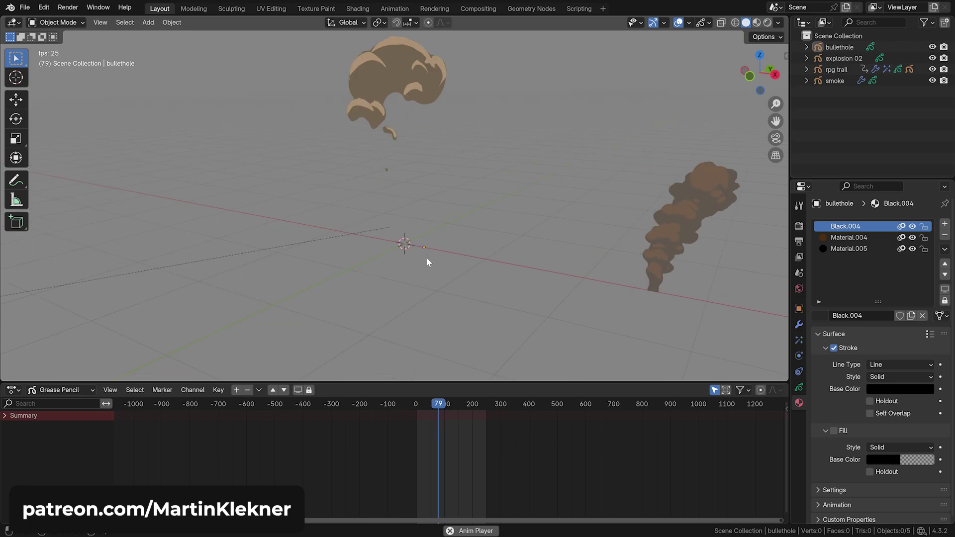
click(839, 48)
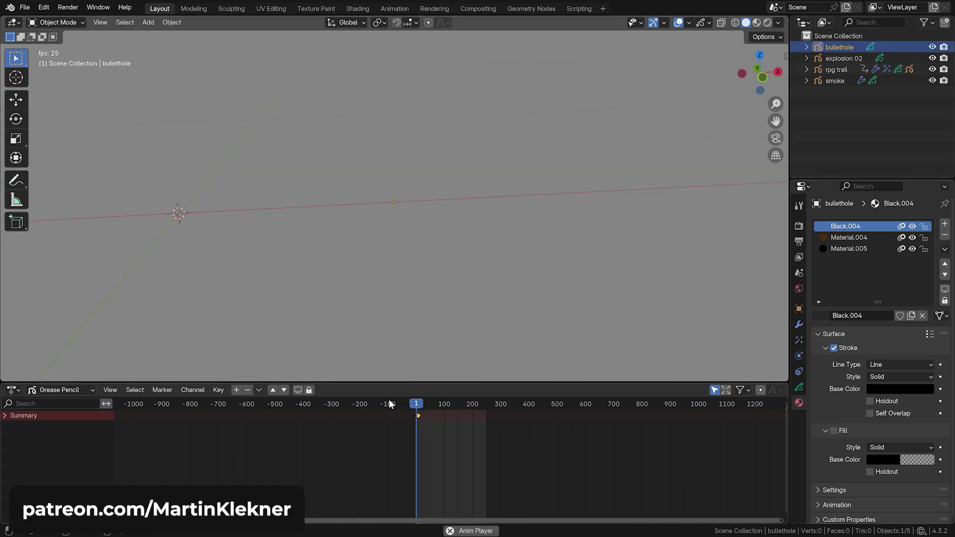
drag(382, 400, 363, 401)
scroll(491, 247, down, 6)
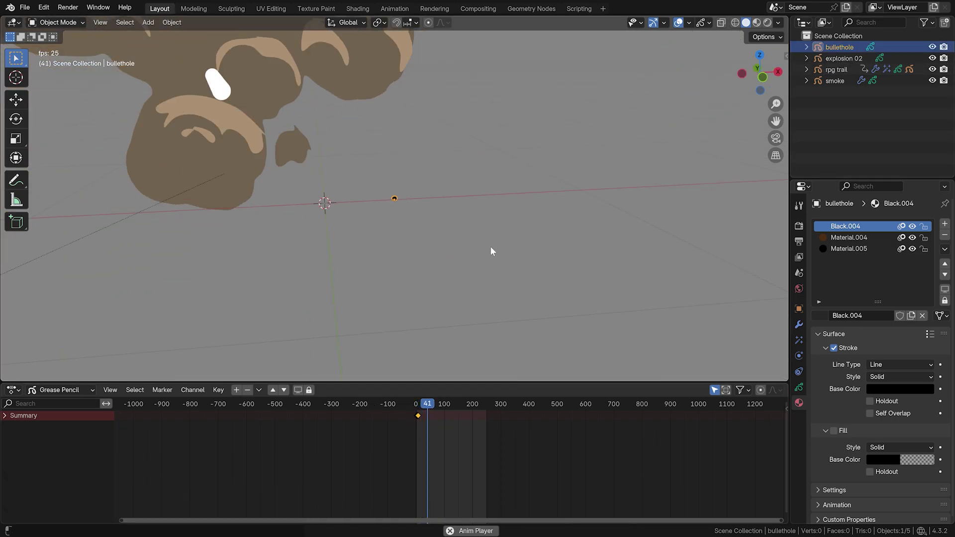